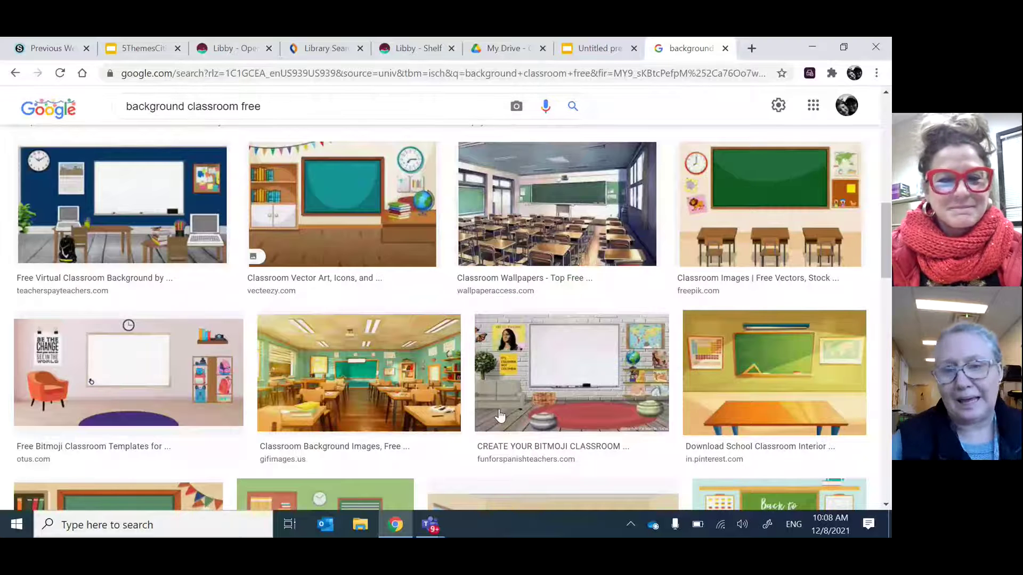
scroll(500, 415, down, 6)
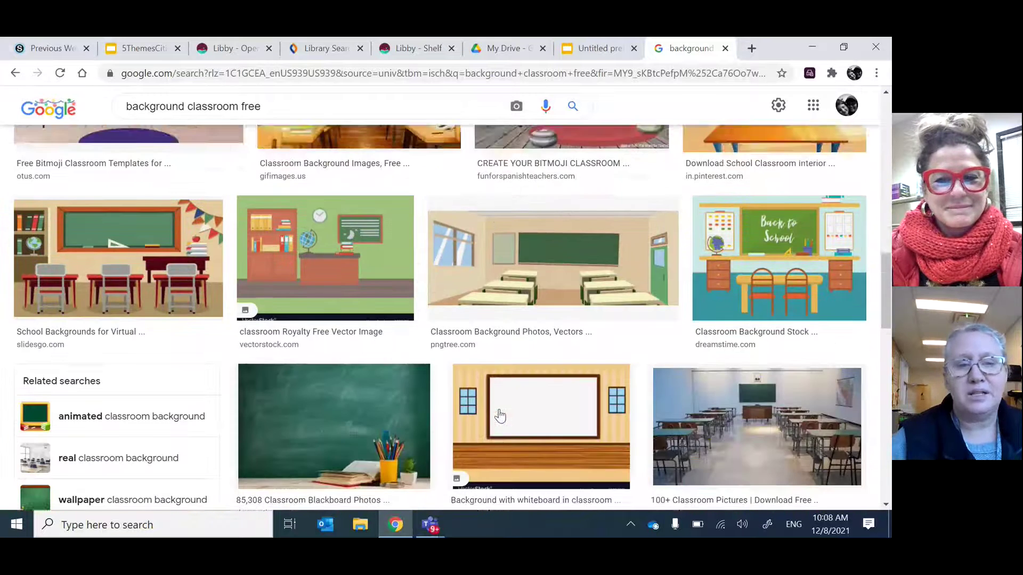
scroll(500, 415, down, 1)
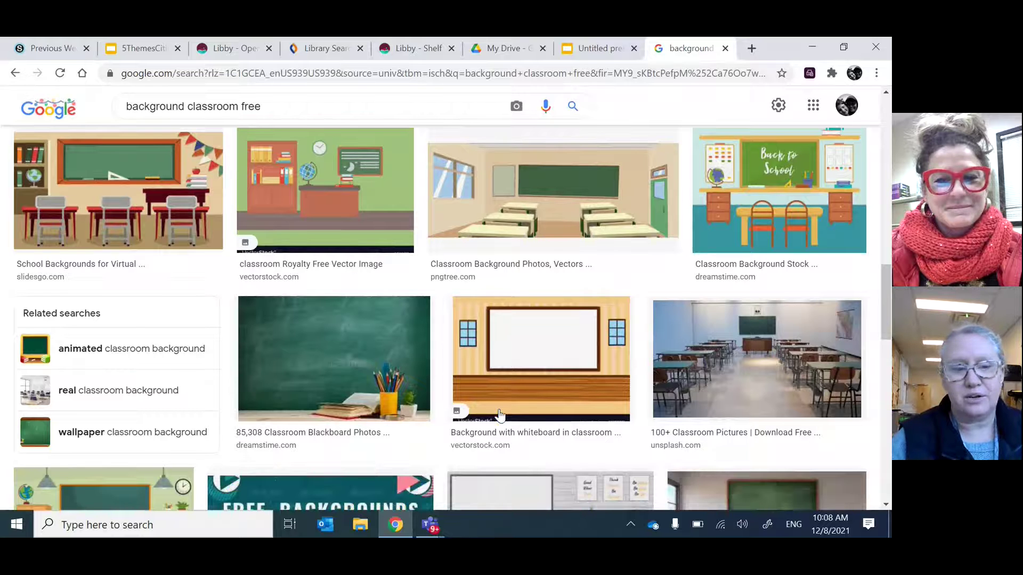
Step: Switch to File Explorer and open the SMPics folder
click(361, 525)
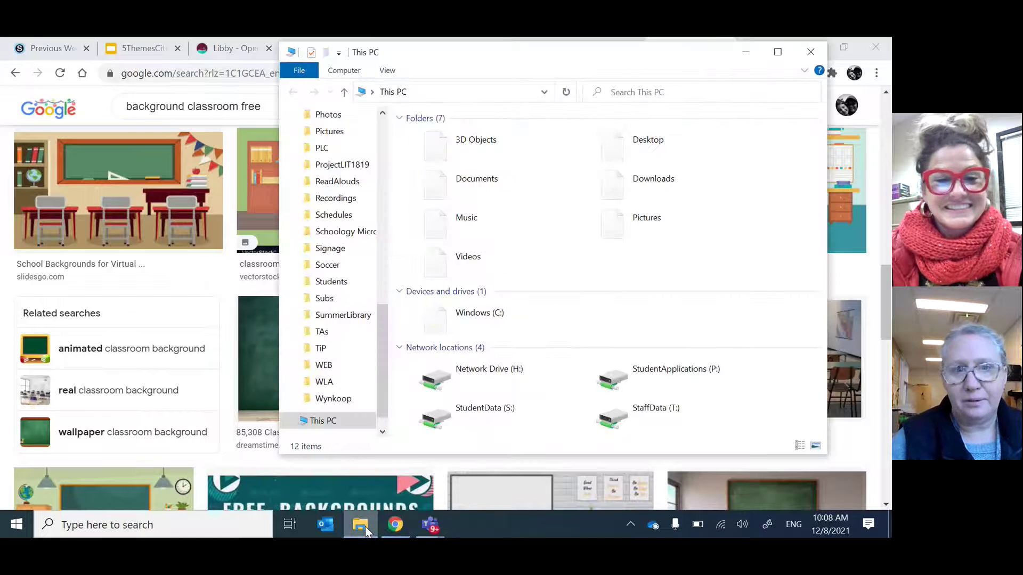
scroll(383, 352, up, 10)
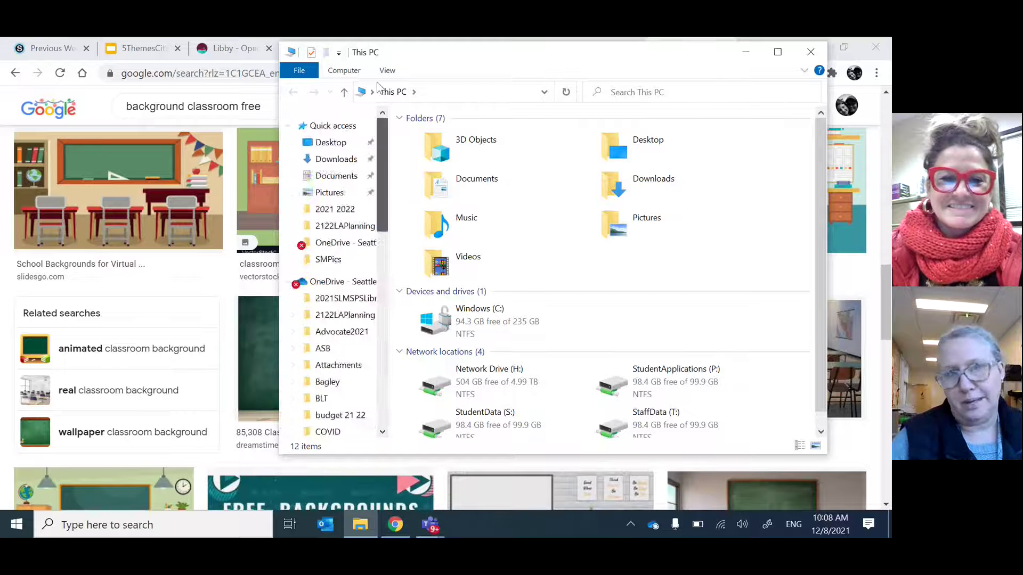
scroll(382, 336, down, 10)
scroll(382, 319, up, 10)
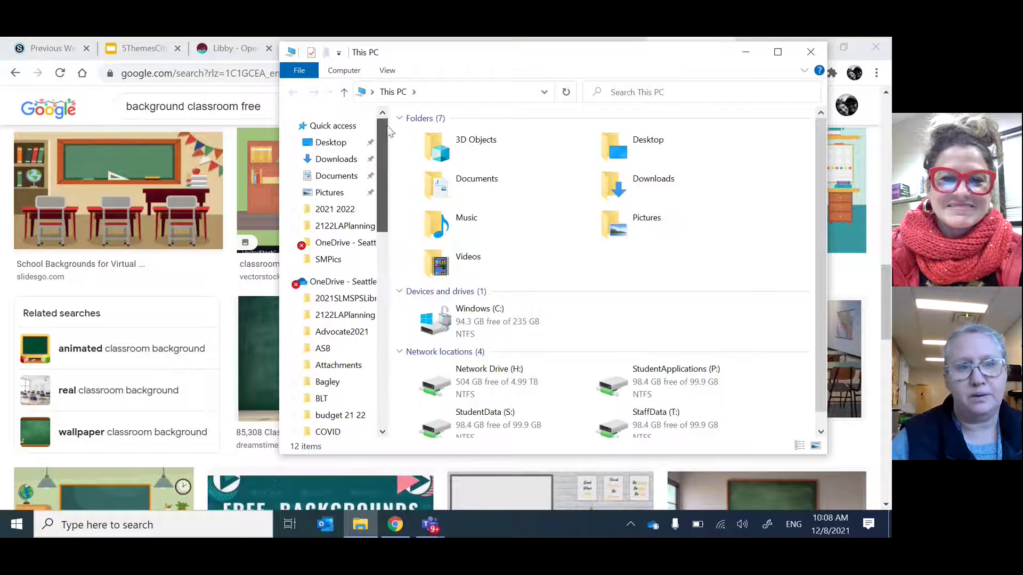
click(329, 260)
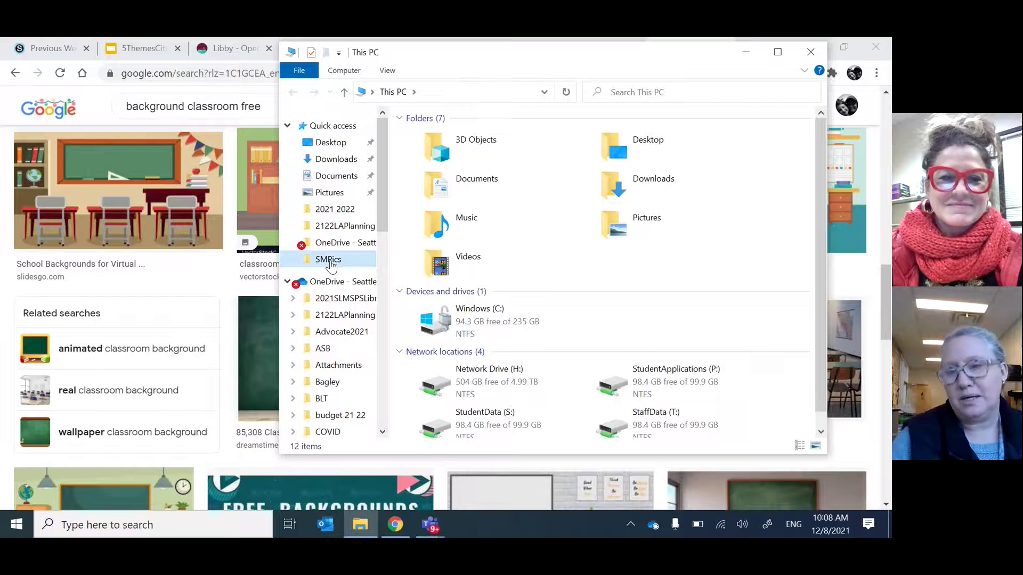
Step: Look through the saved Bitmoji backgrounds and object pictures in the SMPics folder, and close the window
scroll(564, 290, down, 2)
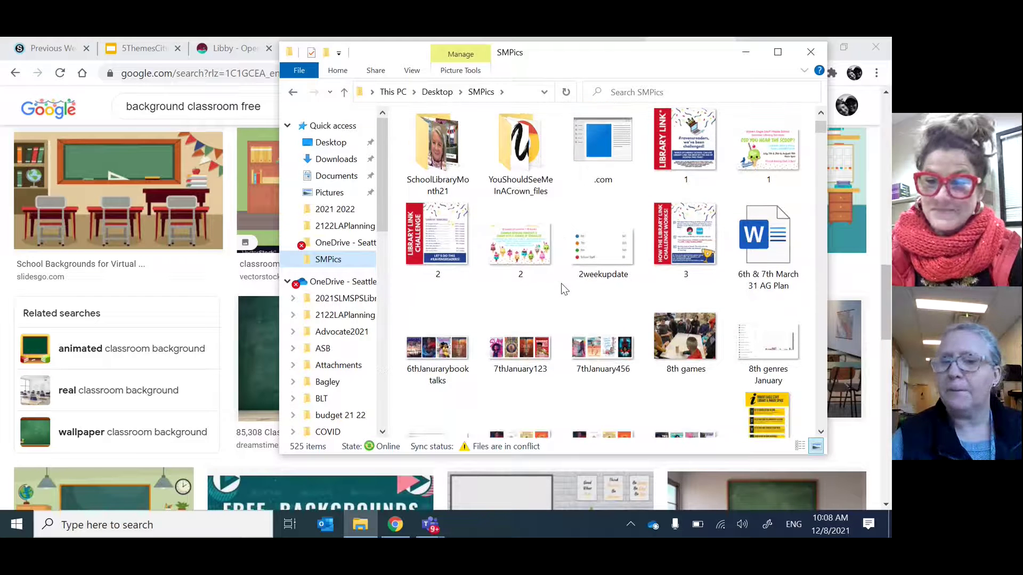
scroll(564, 290, down, 5)
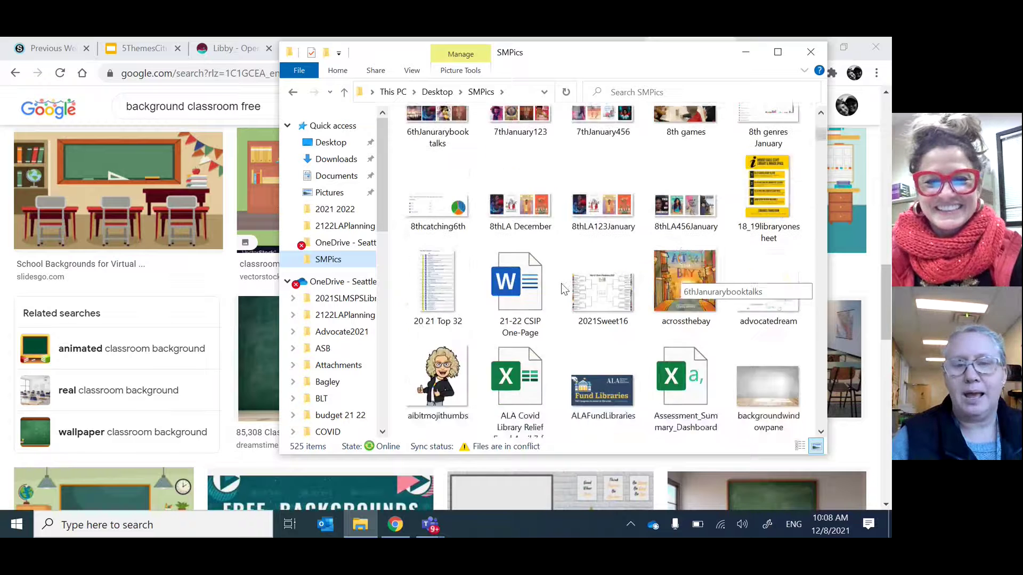
scroll(564, 289, down, 10)
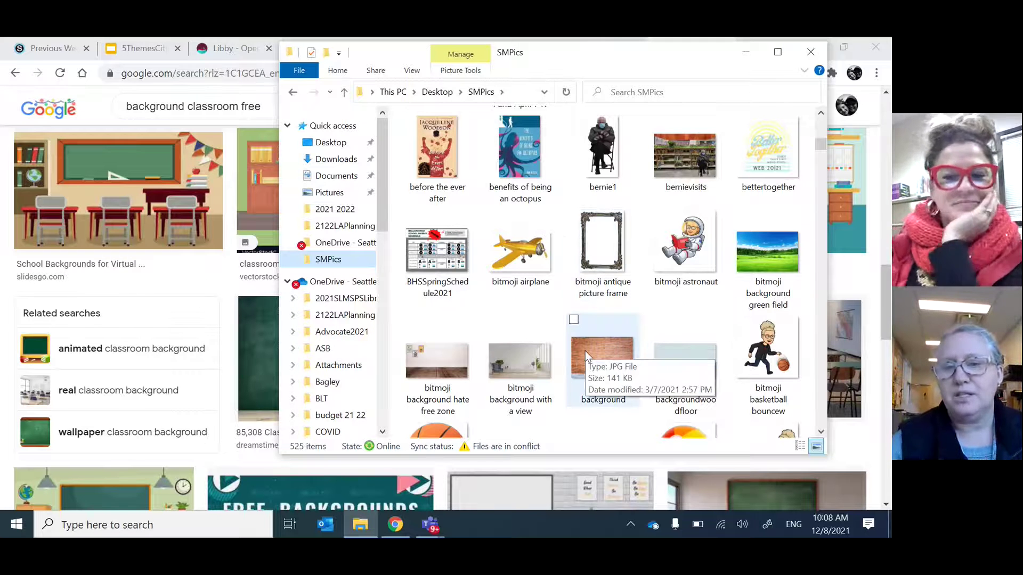
scroll(585, 351, down, 1)
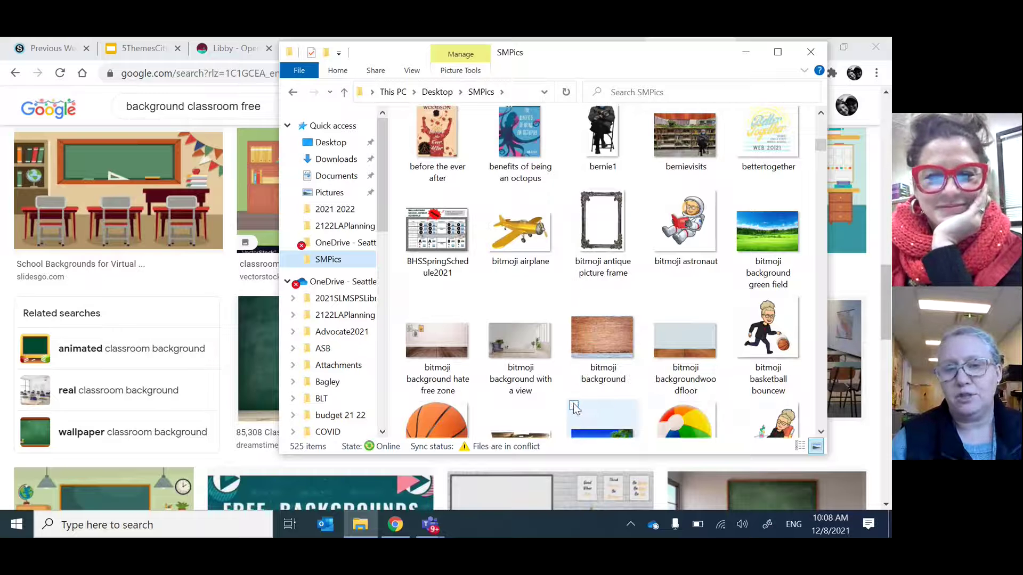
scroll(574, 407, down, 3)
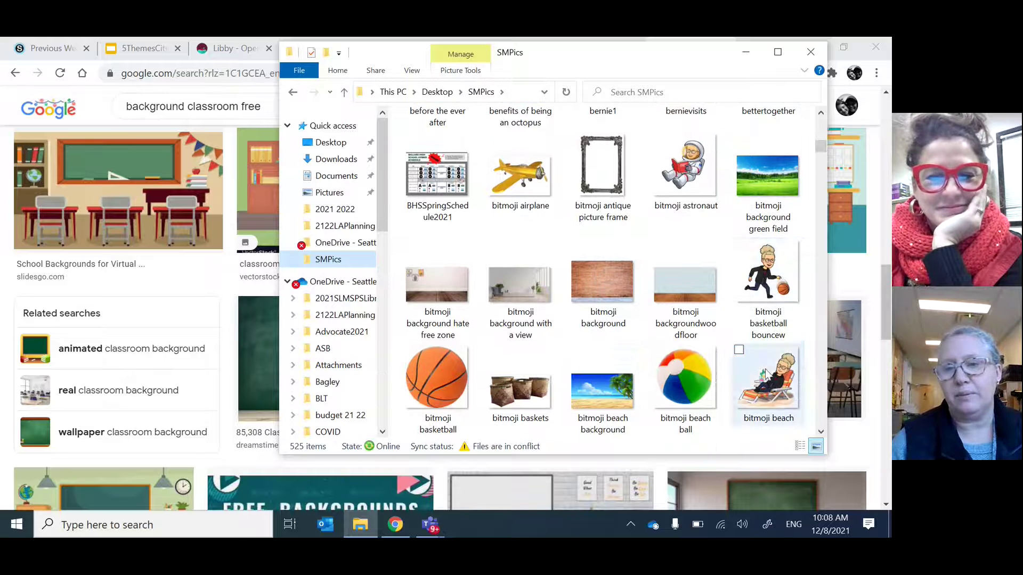
scroll(619, 367, down, 10)
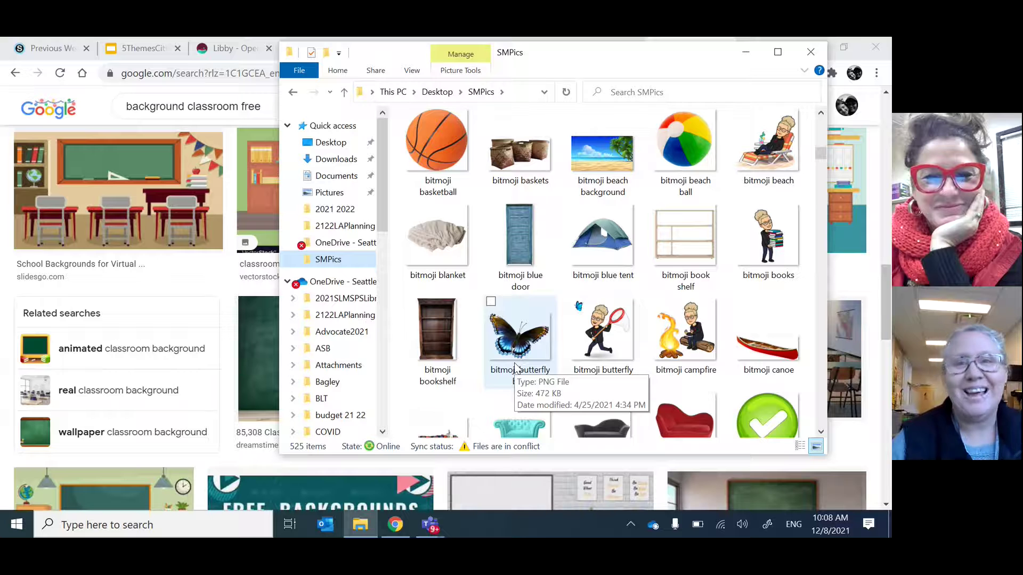
click(810, 51)
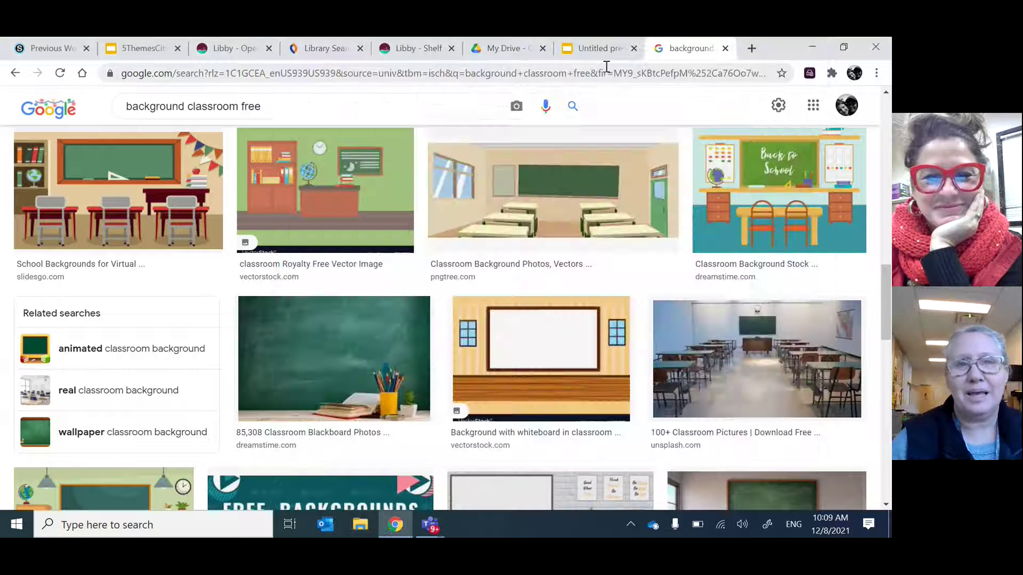
Step: In the untitled presentation, set the slide background to the "bitmoji backgroundwoodfloor" image uploaded from the SMPics folder
click(600, 49)
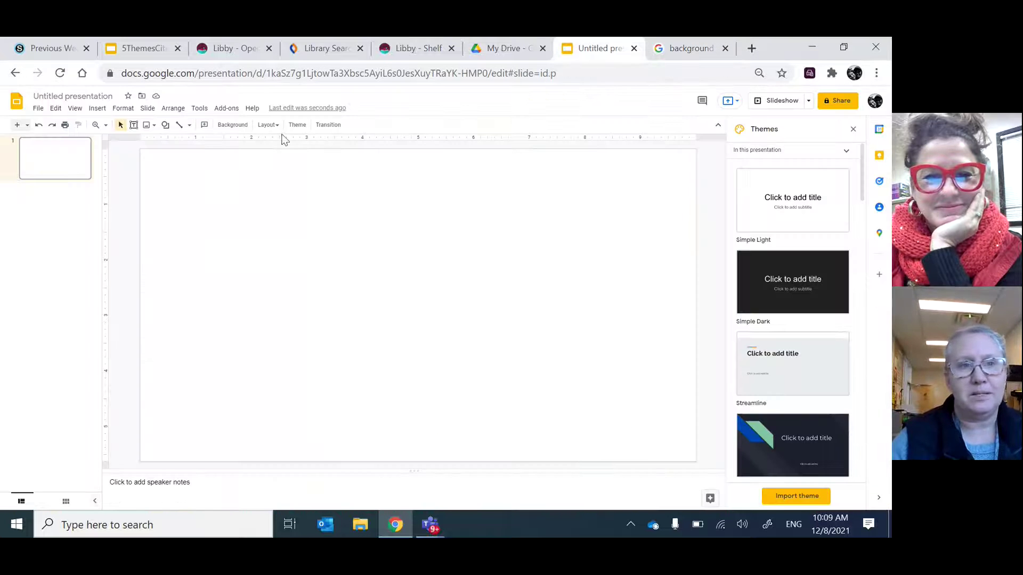
click(241, 128)
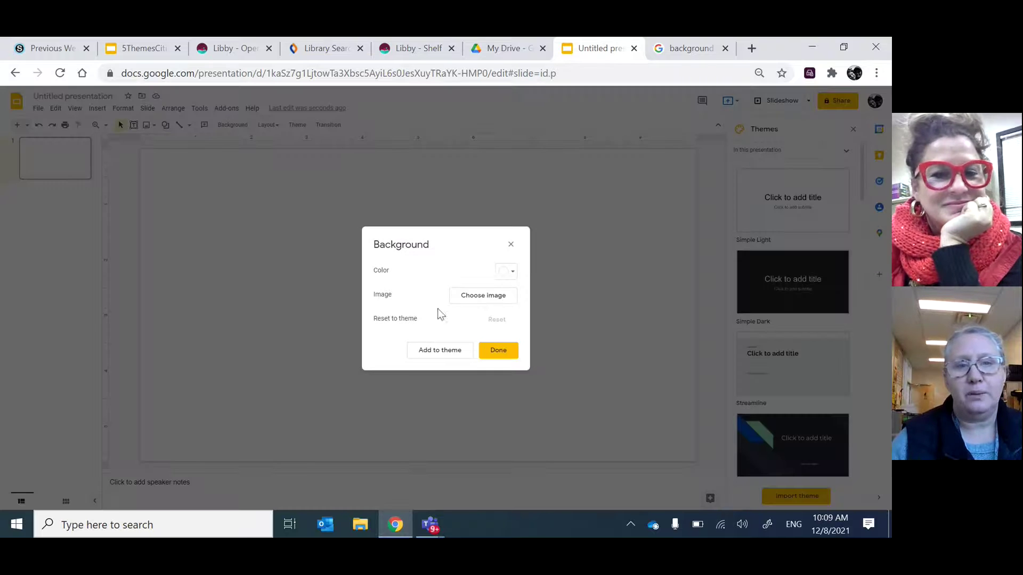
click(477, 294)
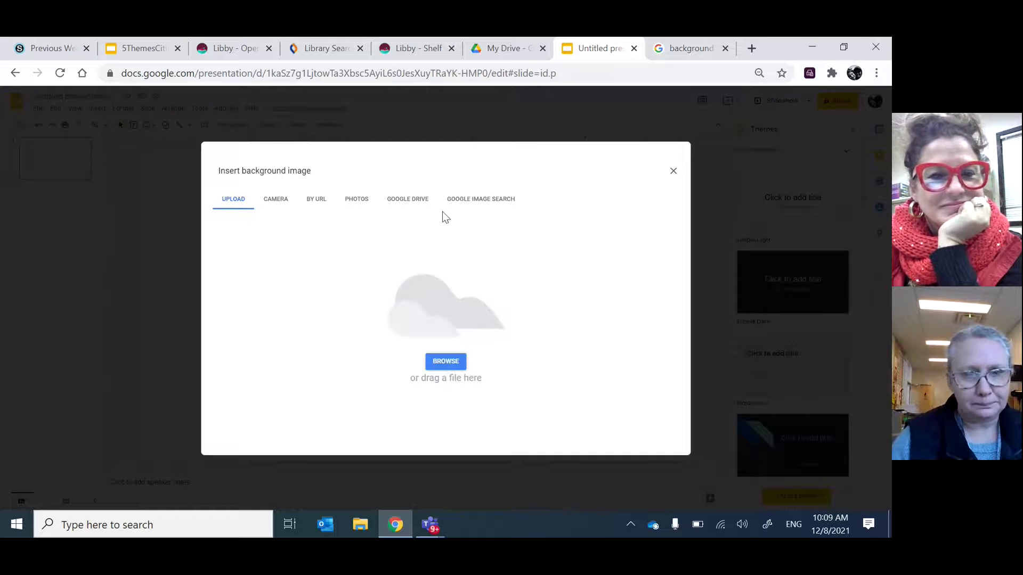
click(446, 361)
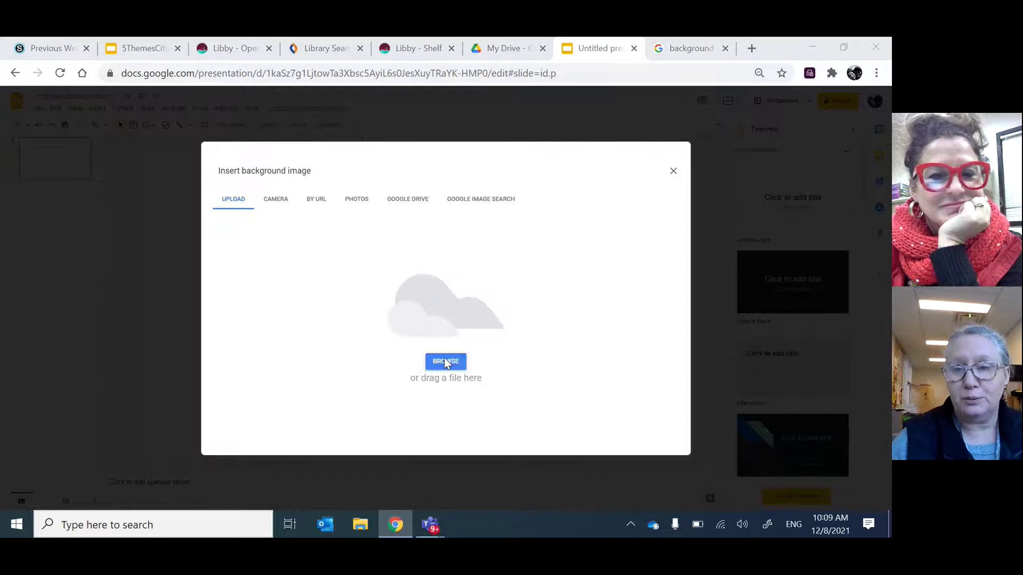
scroll(227, 254, down, 1)
scroll(227, 254, up, 10)
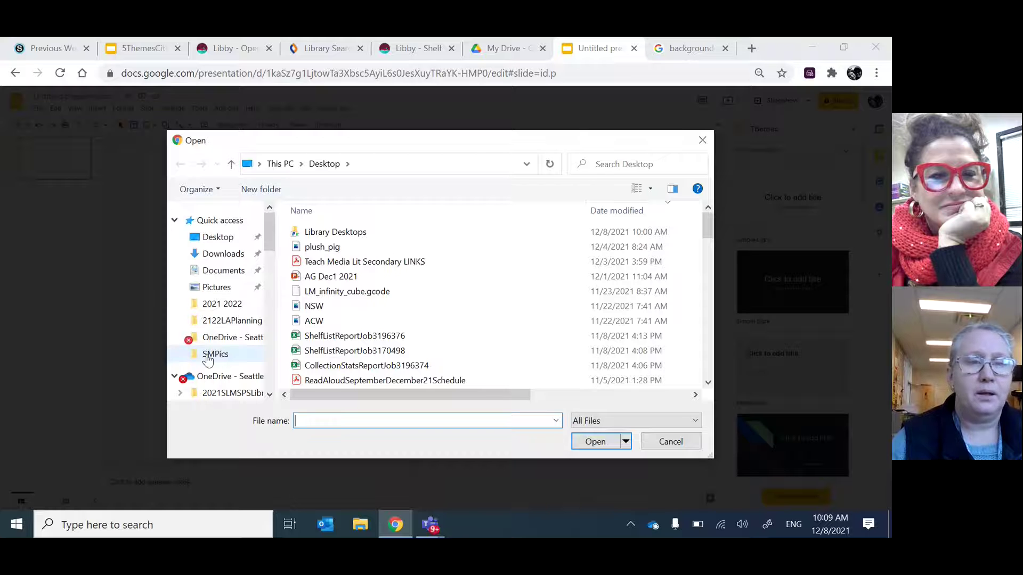
click(215, 354)
scroll(452, 331, down, 10)
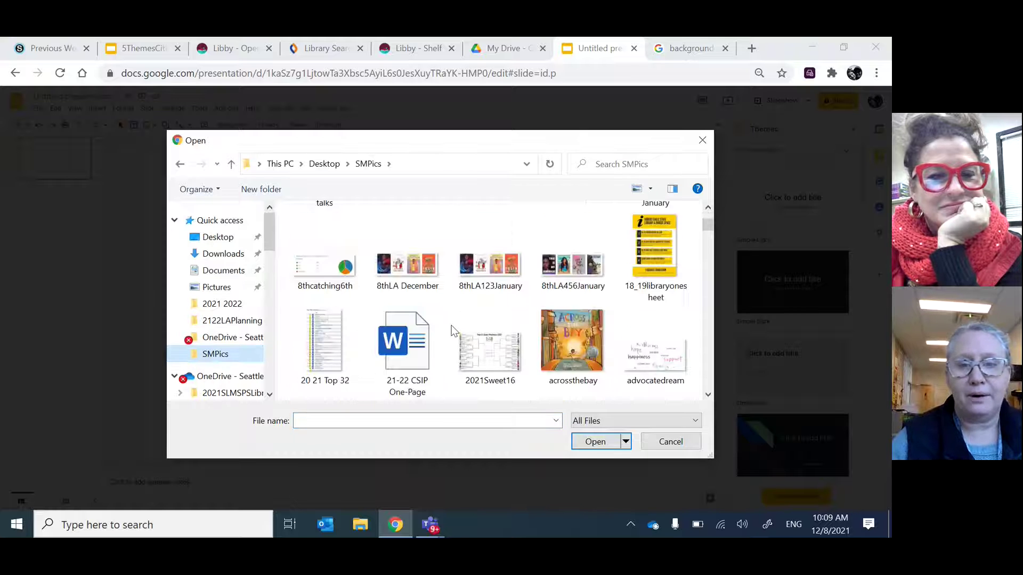
scroll(452, 330, down, 5)
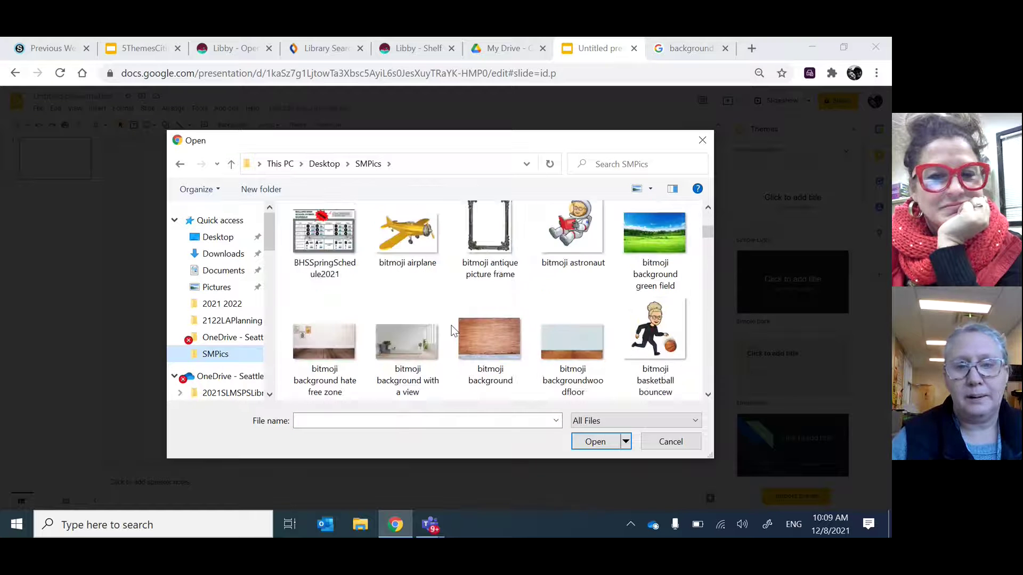
click(561, 257)
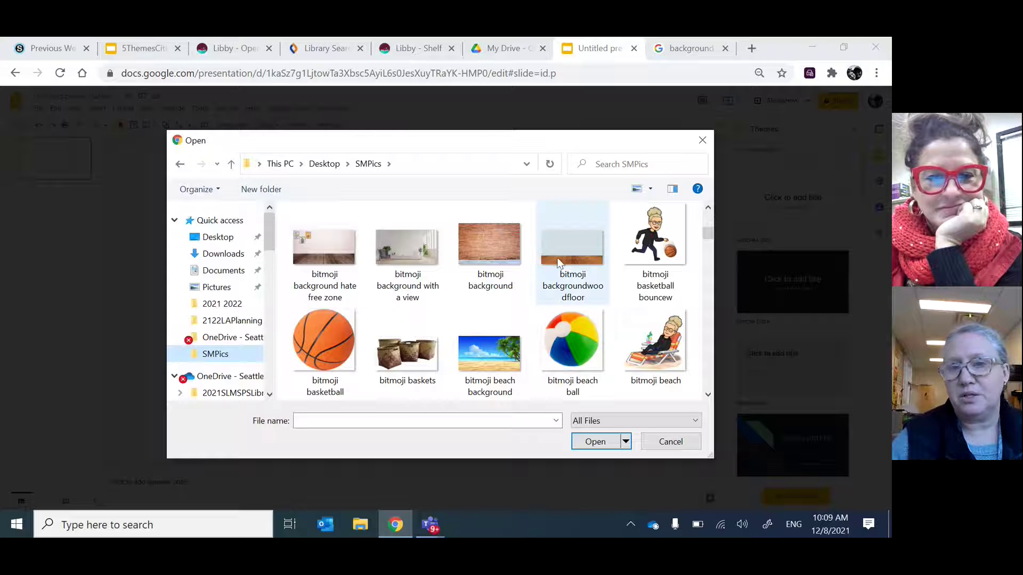
click(594, 442)
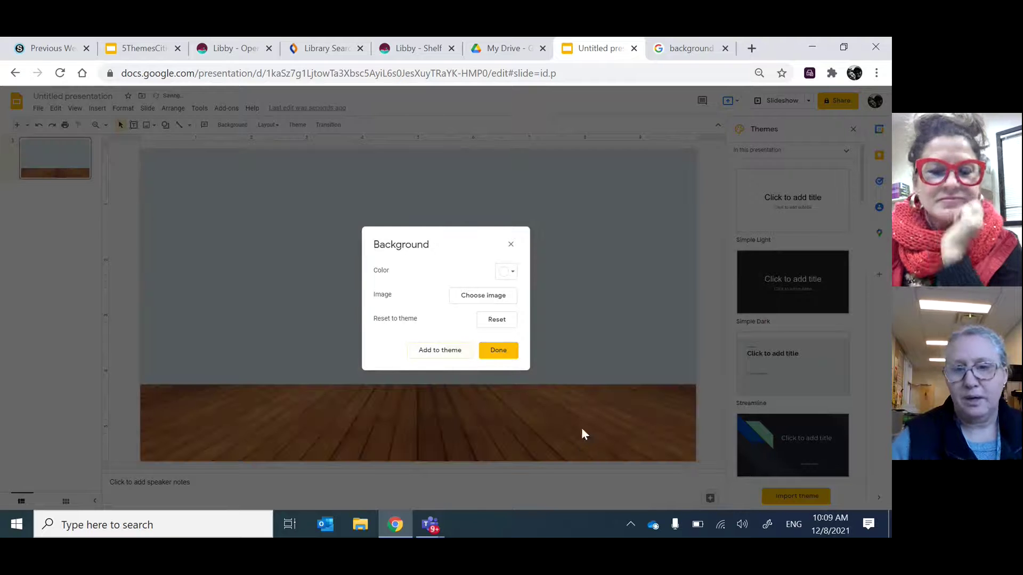
click(511, 245)
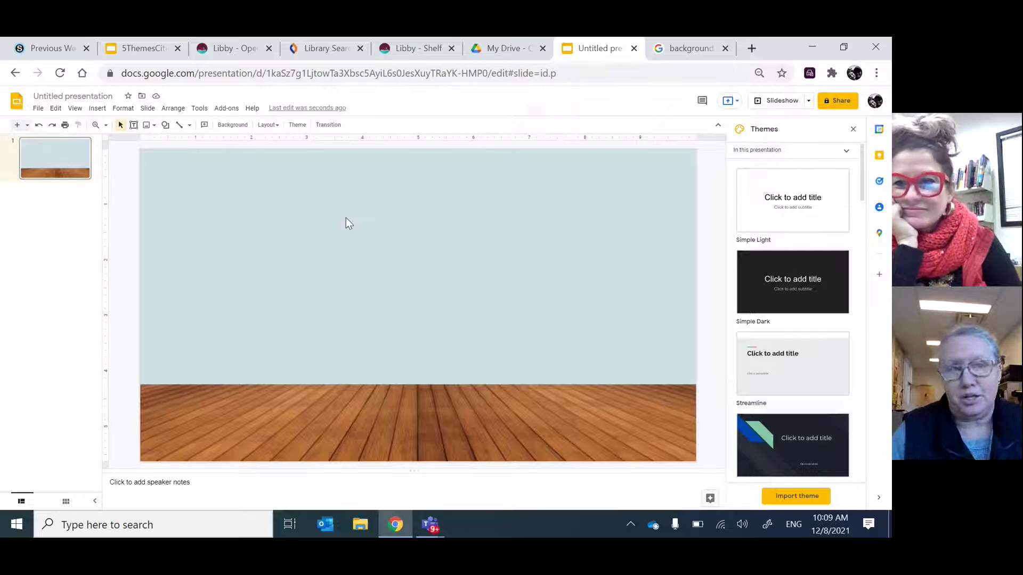
click(97, 108)
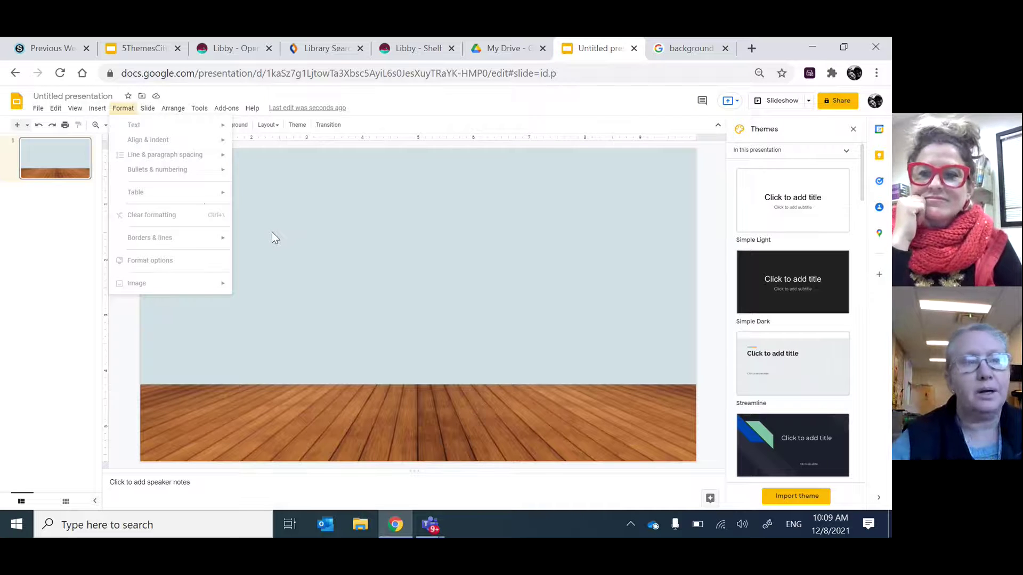
mouse_move(91, 112)
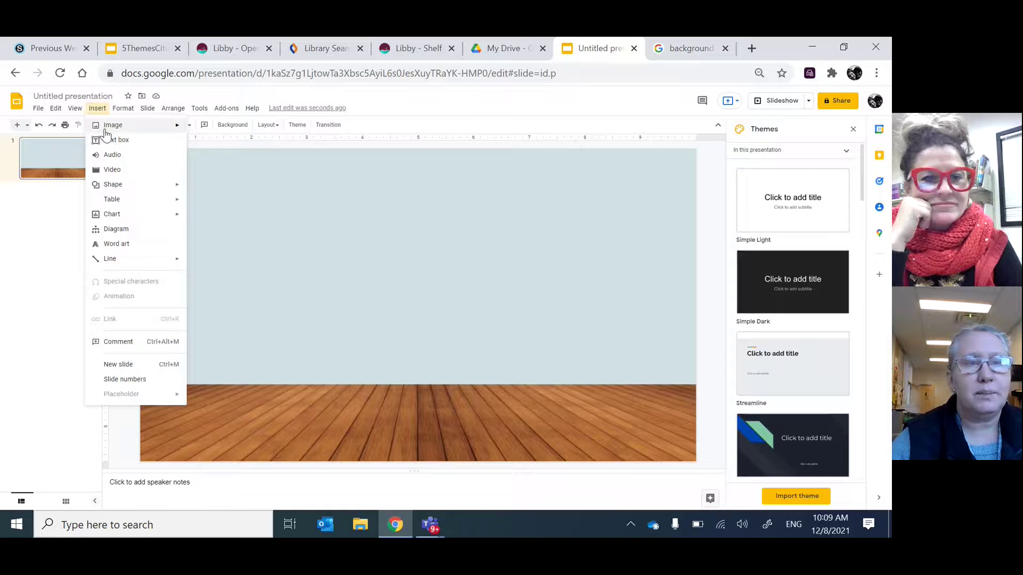
mouse_move(103, 131)
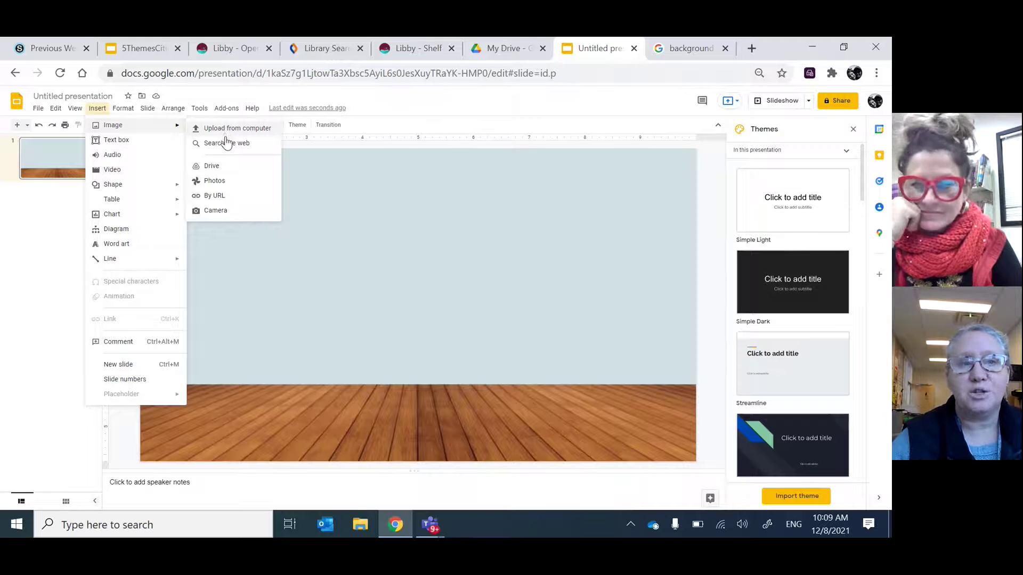
Step: Return to the Google image search and search for "transparent image bookshelf free"
click(702, 46)
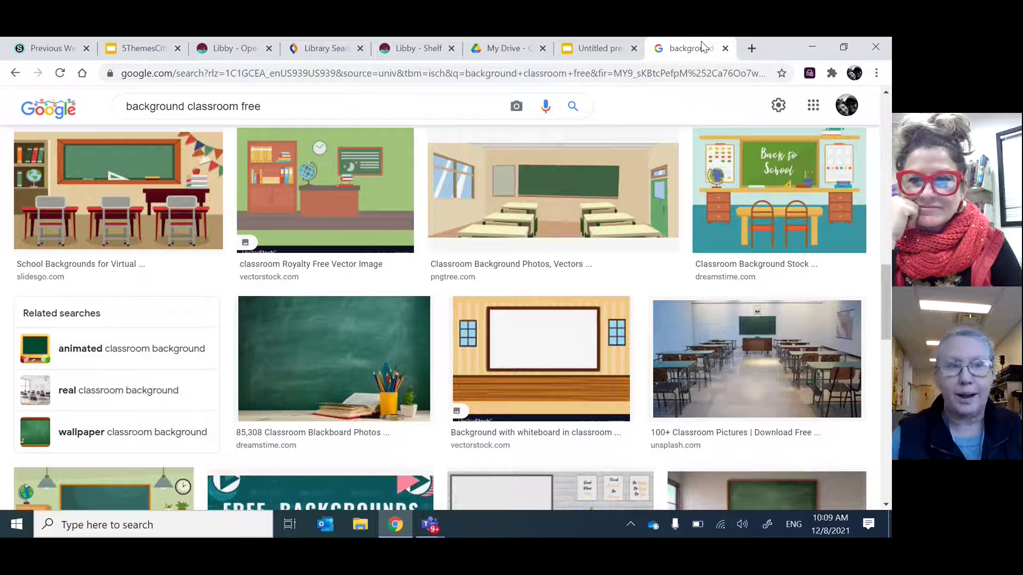
click(344, 106)
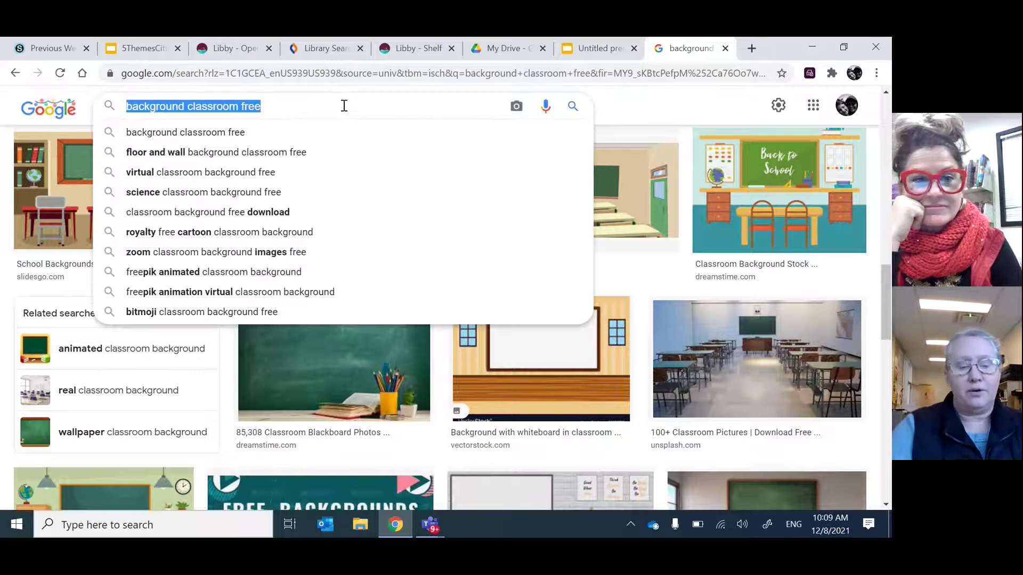
text(trn)
key(BackSpace)
text(ansparent)
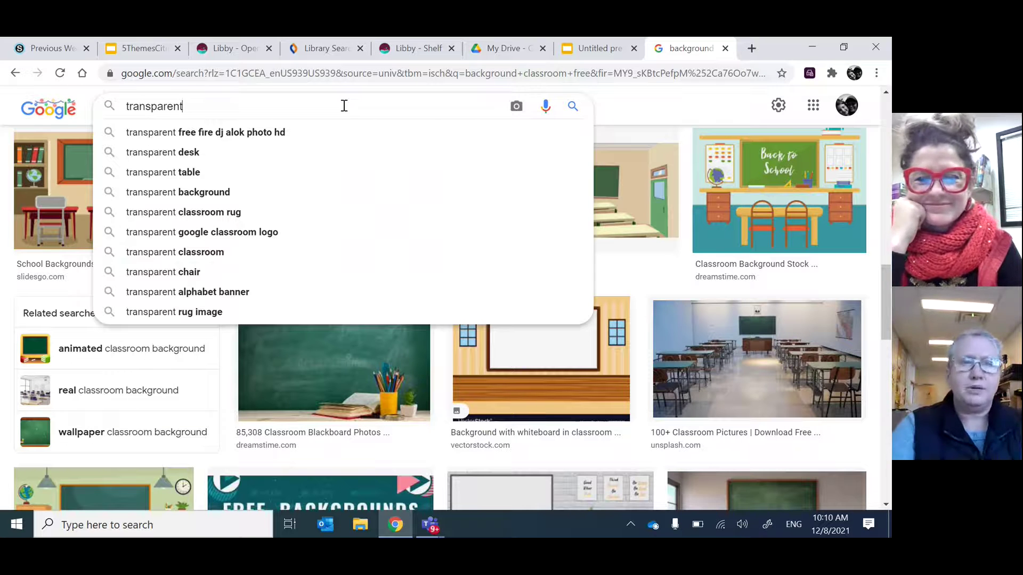
text(image)
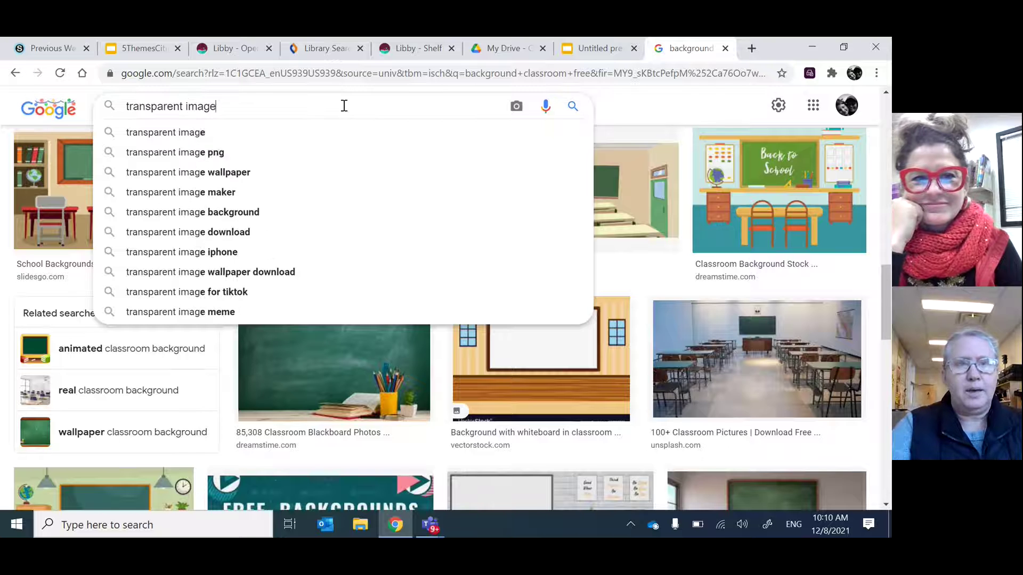
text( bookshelf free)
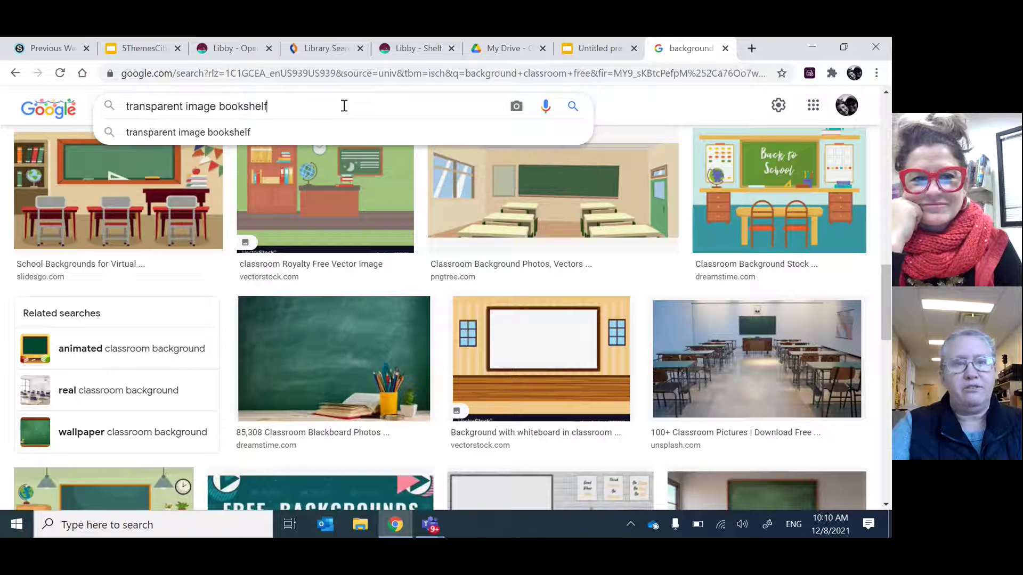
key(Return)
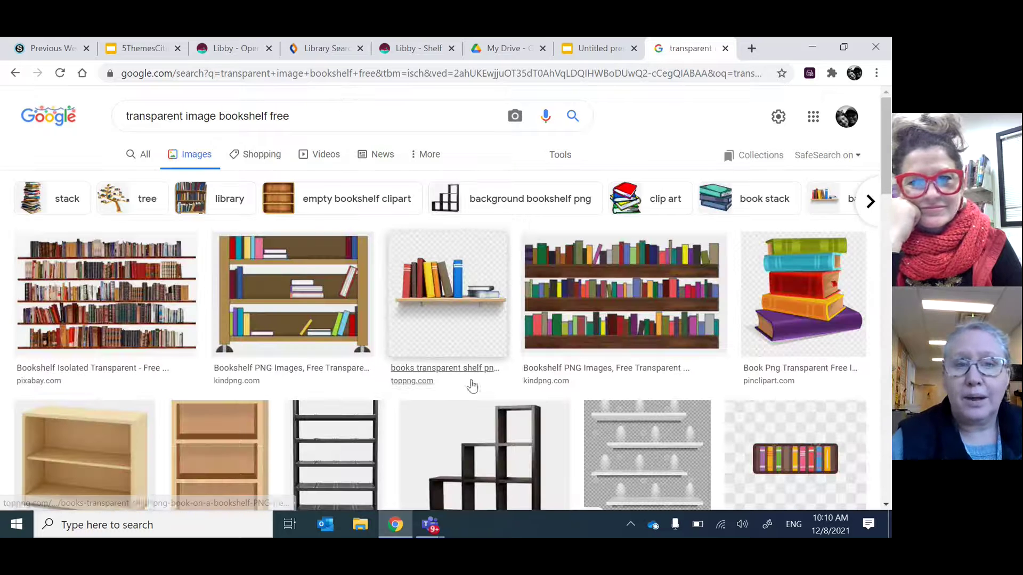
Step: From the bookshelf image results, save the pngfind.com open shelf picture to the SMPics folder as "bitmoji bookshelf"
scroll(471, 380, down, 1)
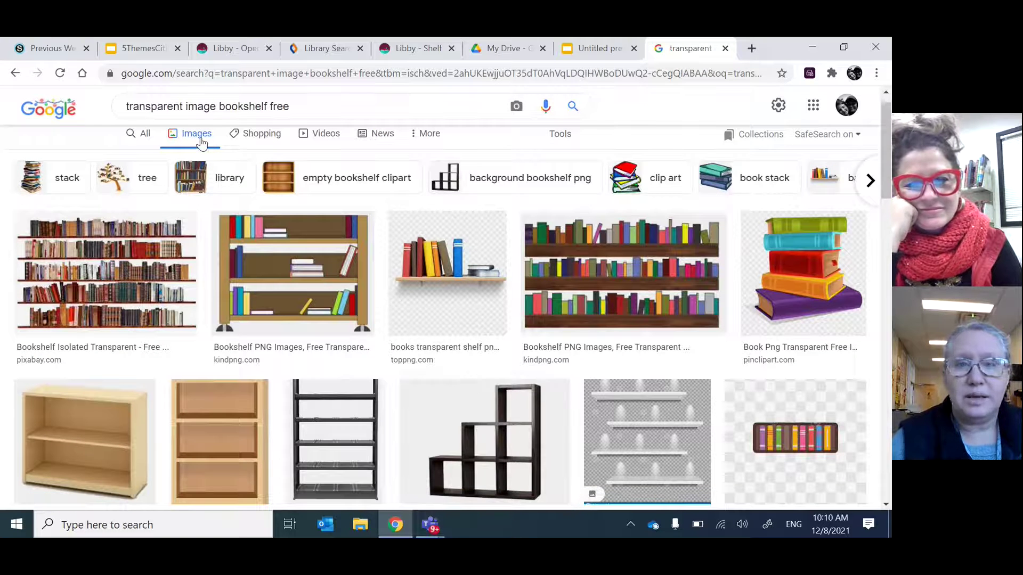
scroll(418, 343, down, 1)
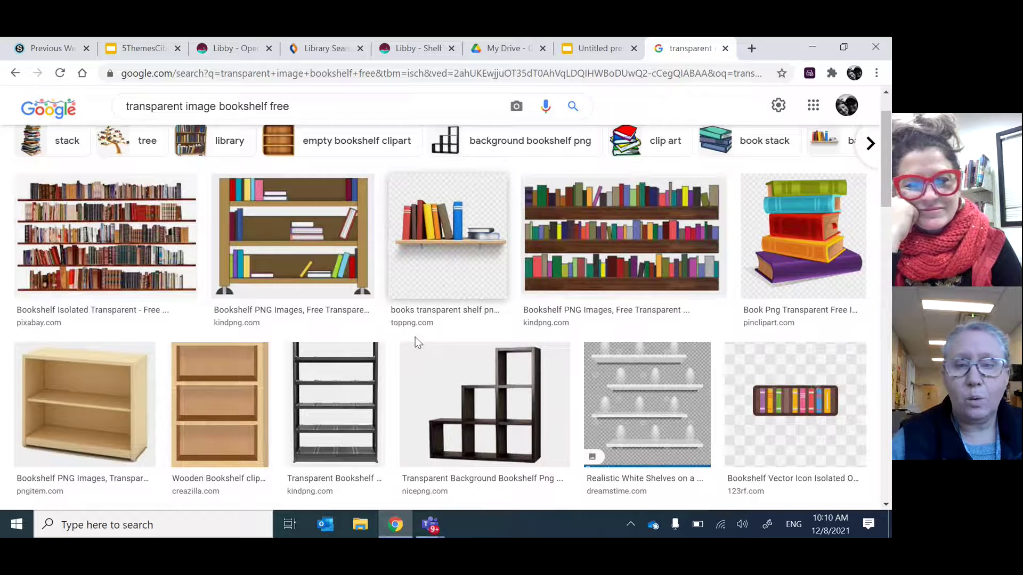
scroll(415, 337, down, 6)
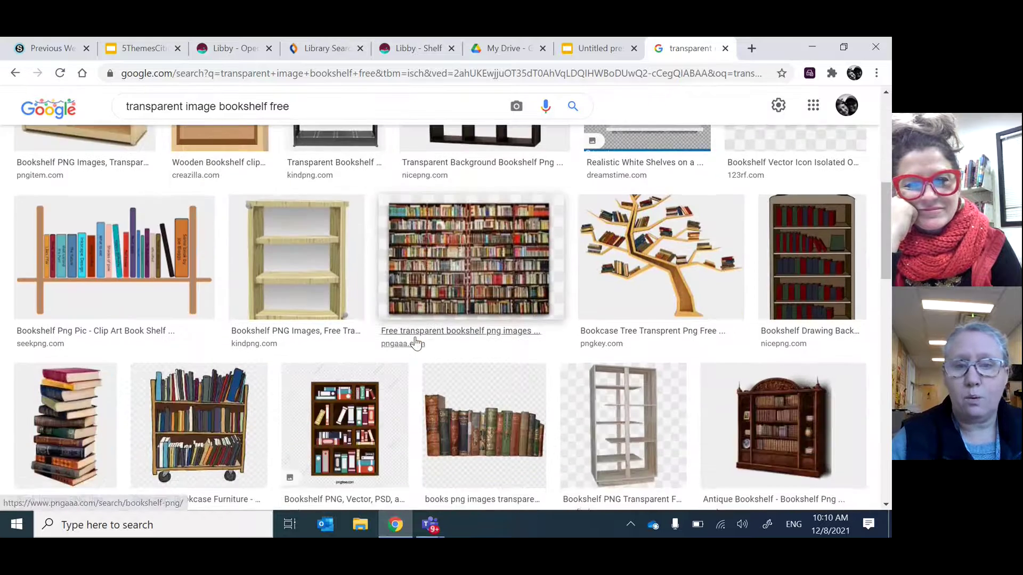
scroll(416, 343, down, 1)
scroll(415, 342, down, 3)
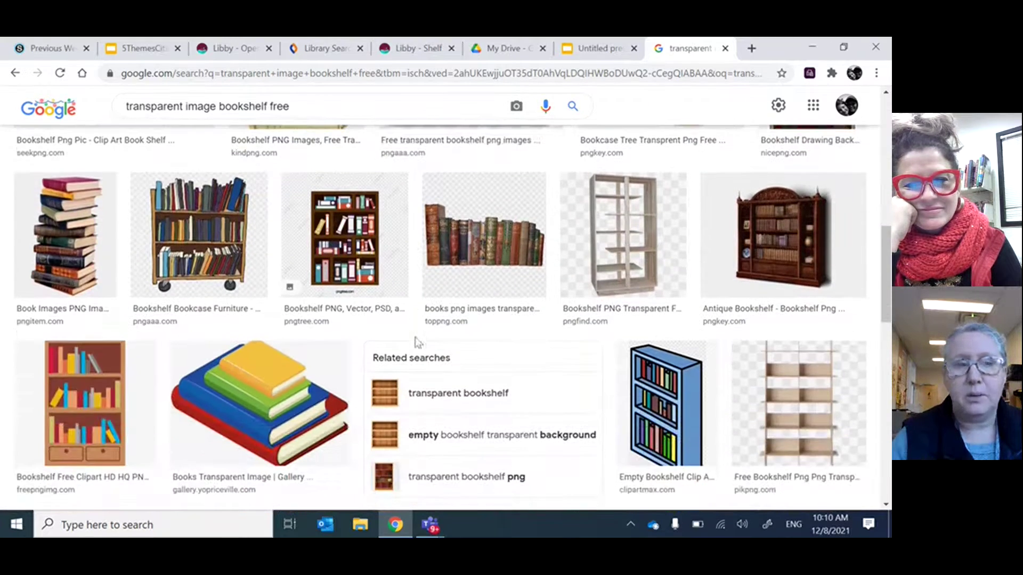
right_click(597, 265)
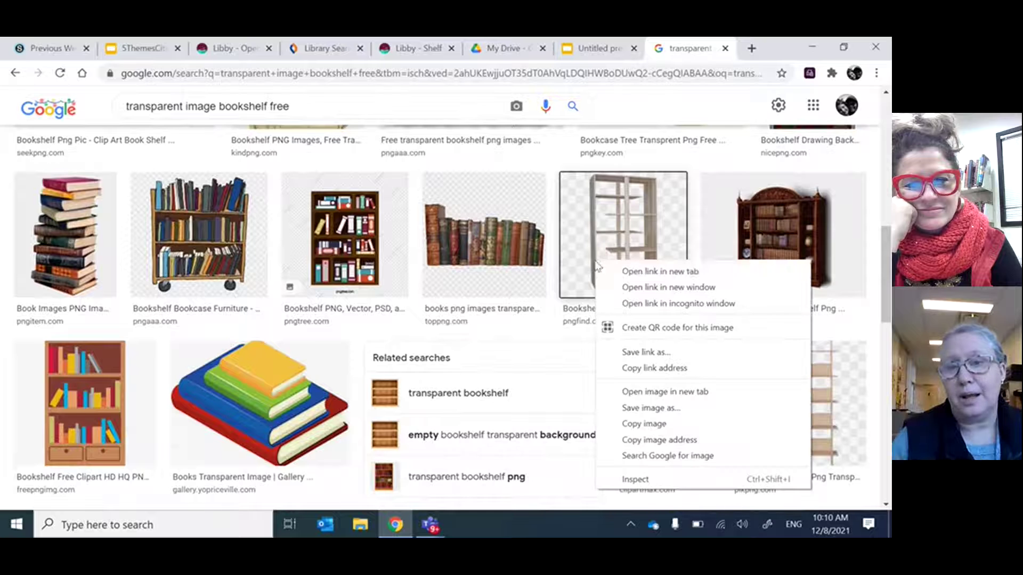
click(654, 410)
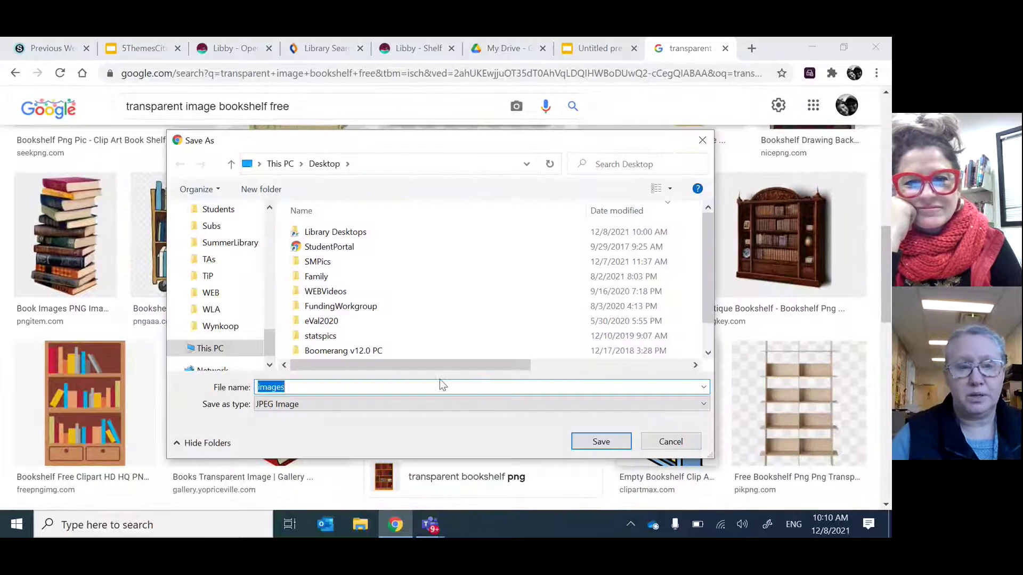
scroll(171, 266, up, 10)
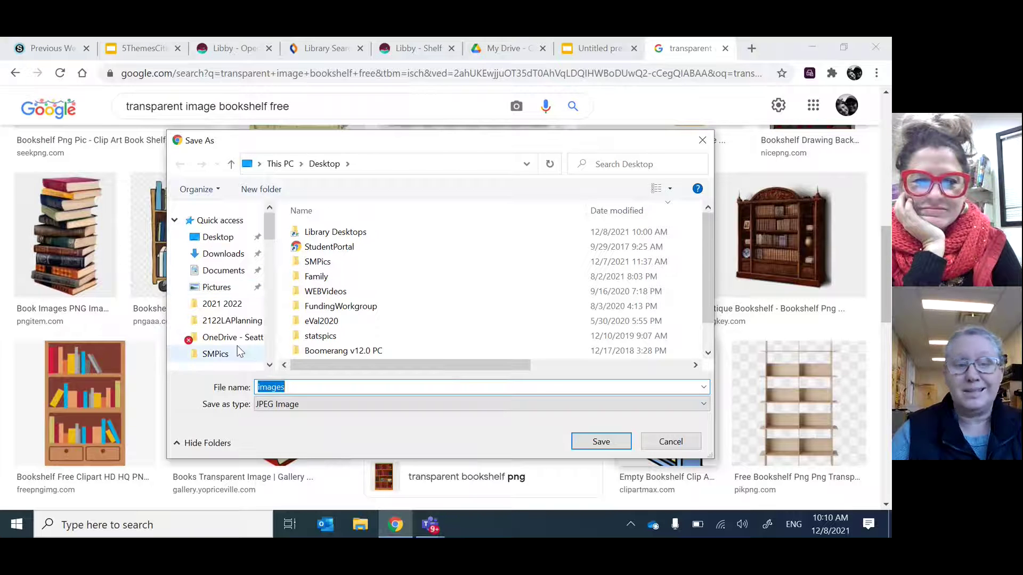
click(237, 348)
click(292, 387)
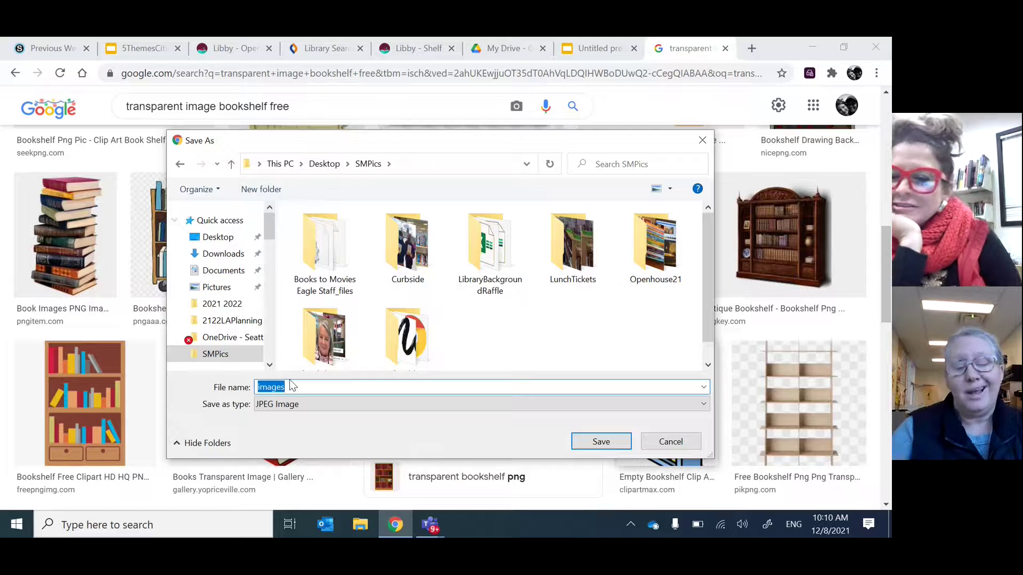
text(bitmoji)
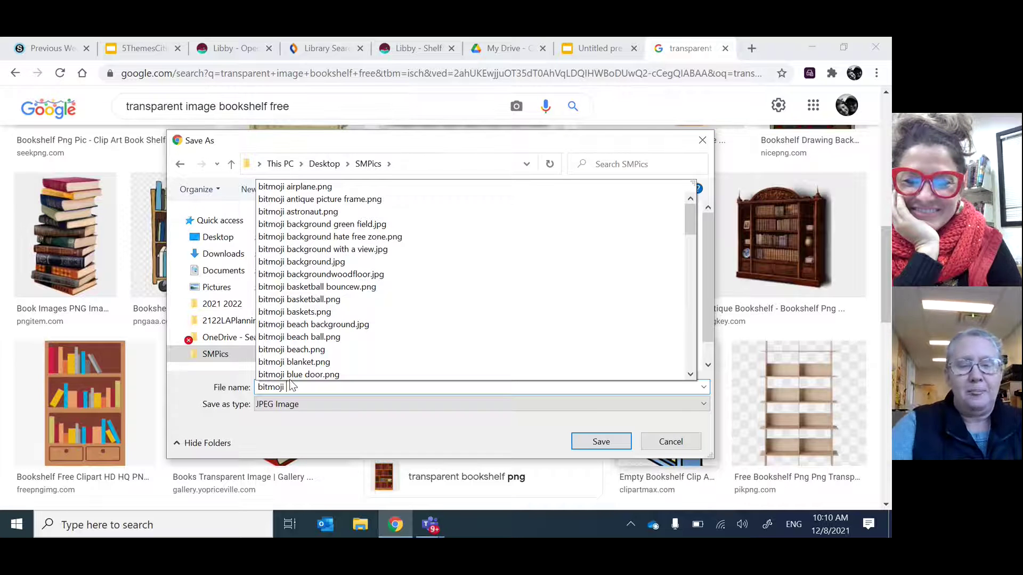
text(bookshelf)
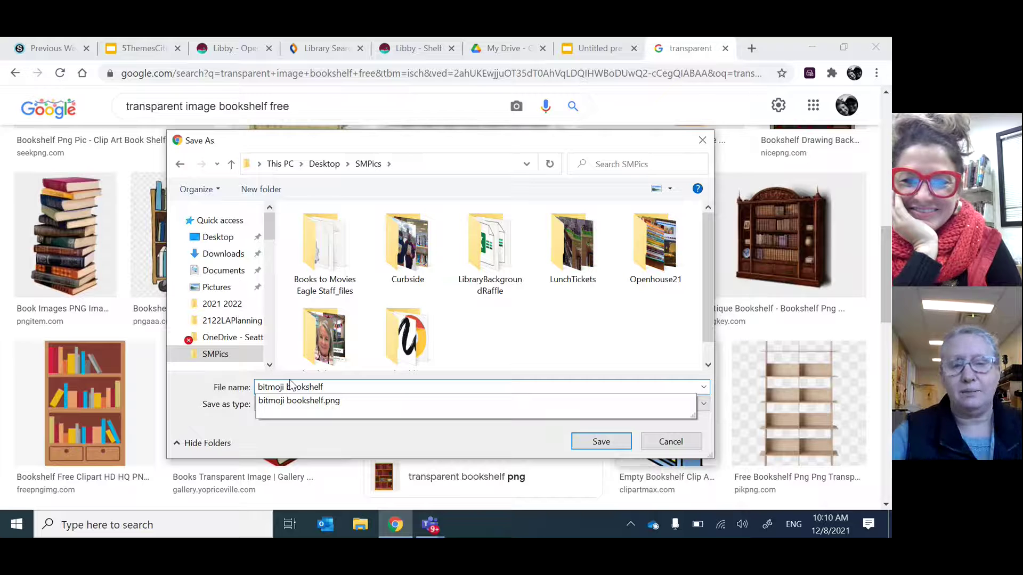
click(600, 443)
click(600, 443)
Step: In the untitled presentation, insert the "bitmoji book shelf" image uploaded from the SMPics folder
click(513, 49)
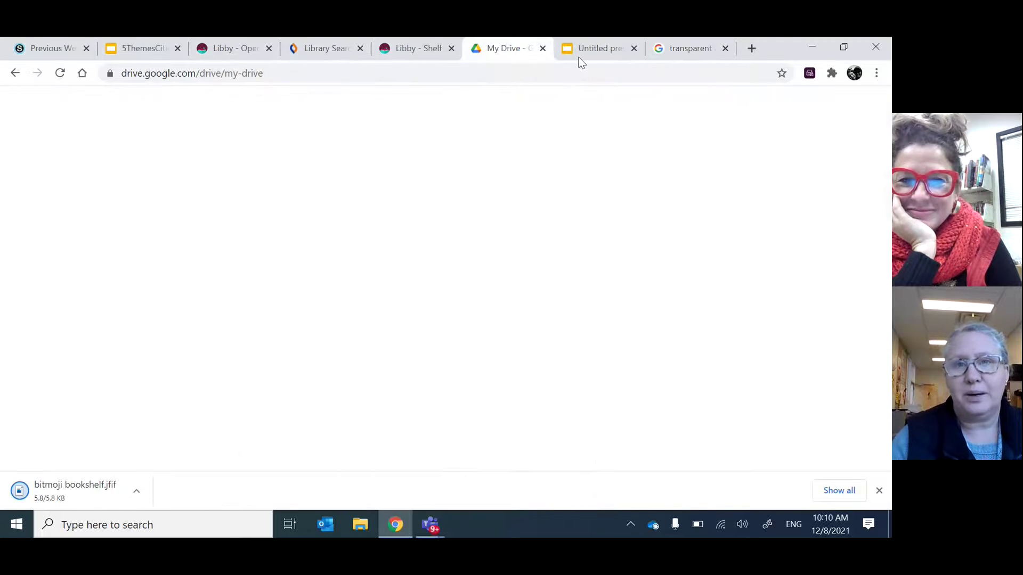
click(594, 49)
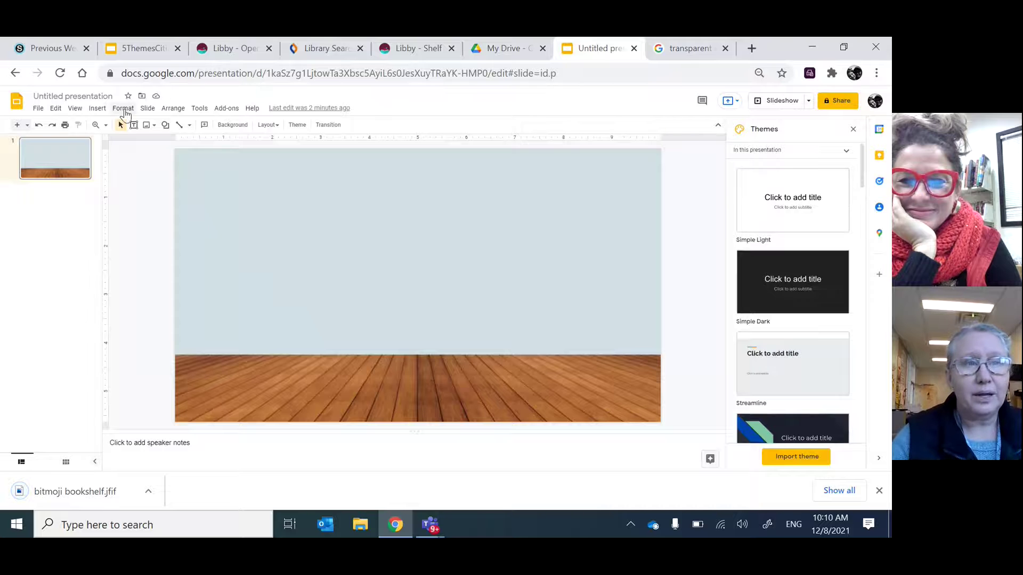
click(97, 108)
mouse_move(114, 128)
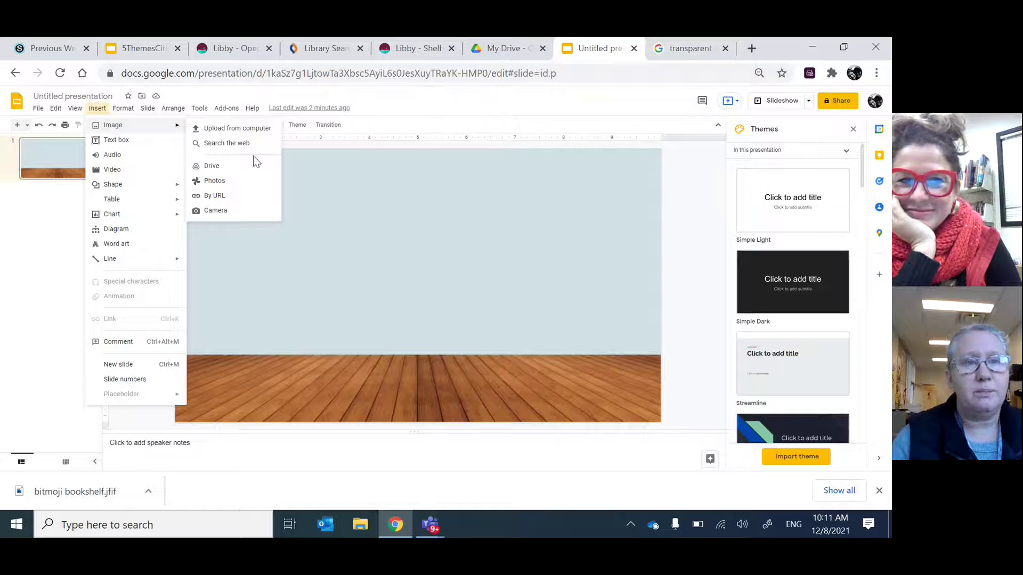
click(258, 131)
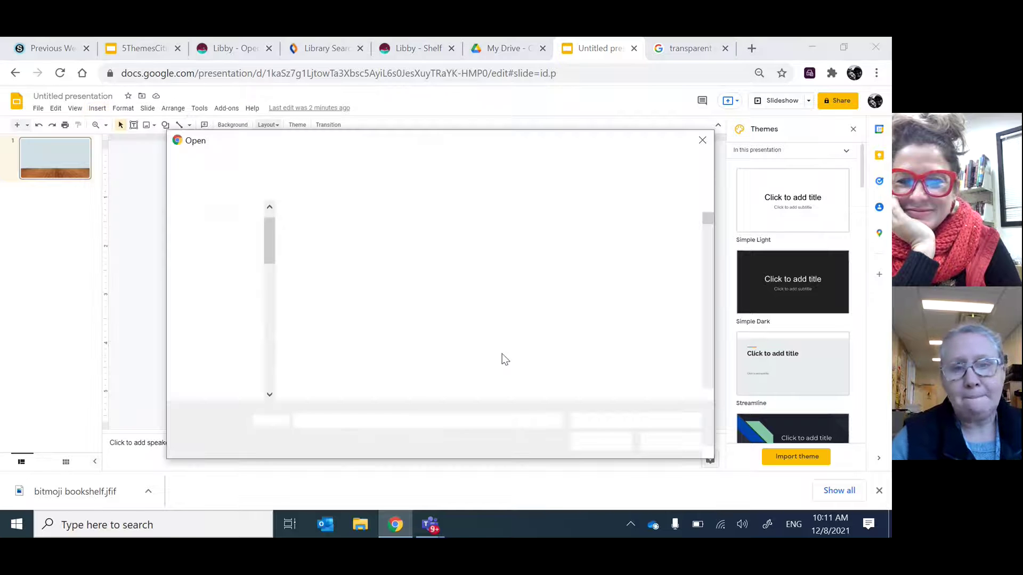
scroll(293, 369, down, 3)
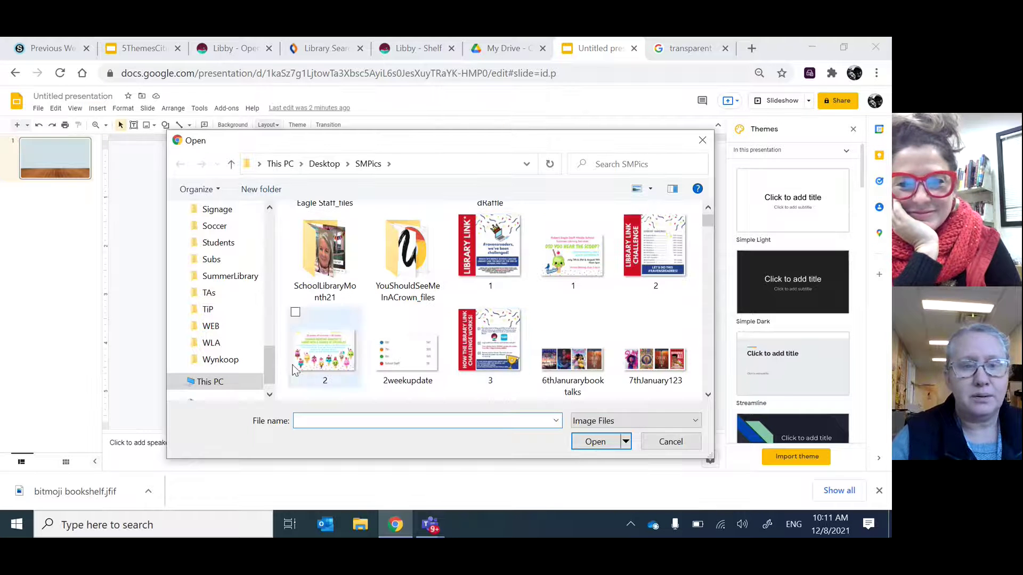
scroll(269, 362, up, 10)
click(215, 354)
scroll(481, 345, down, 5)
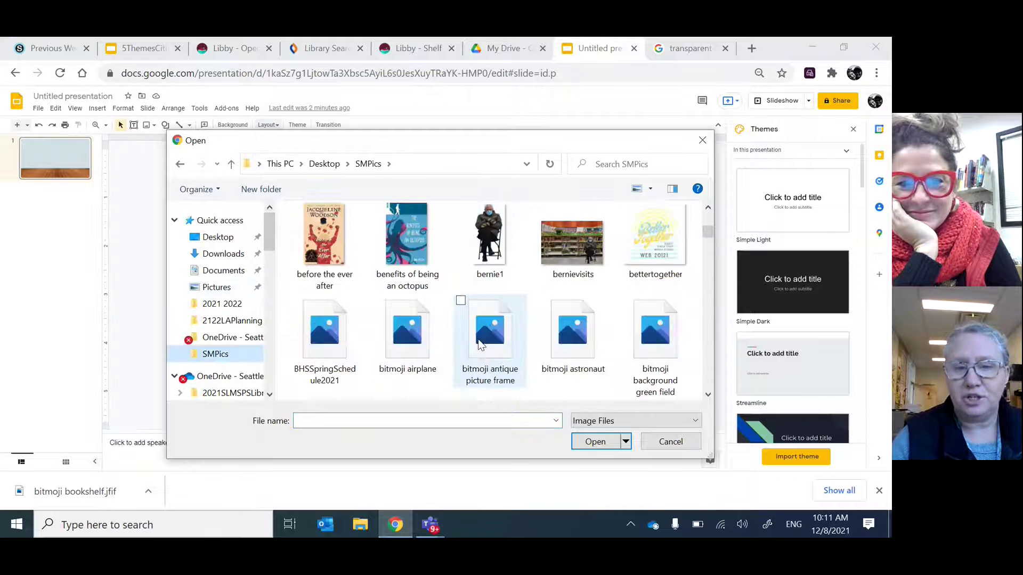
scroll(478, 341, down, 2)
scroll(478, 341, down, 2)
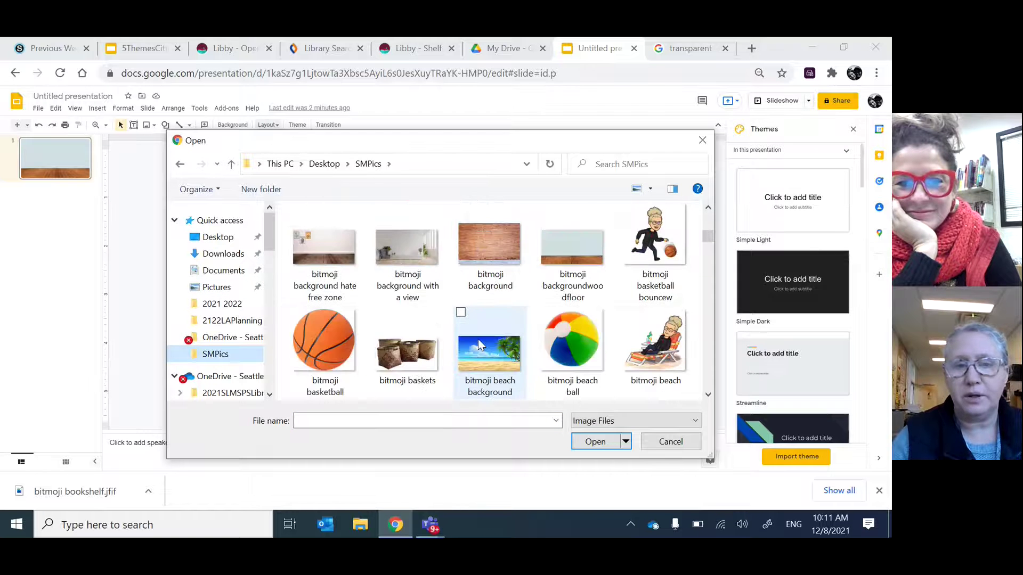
scroll(477, 339, down, 1)
click(581, 359)
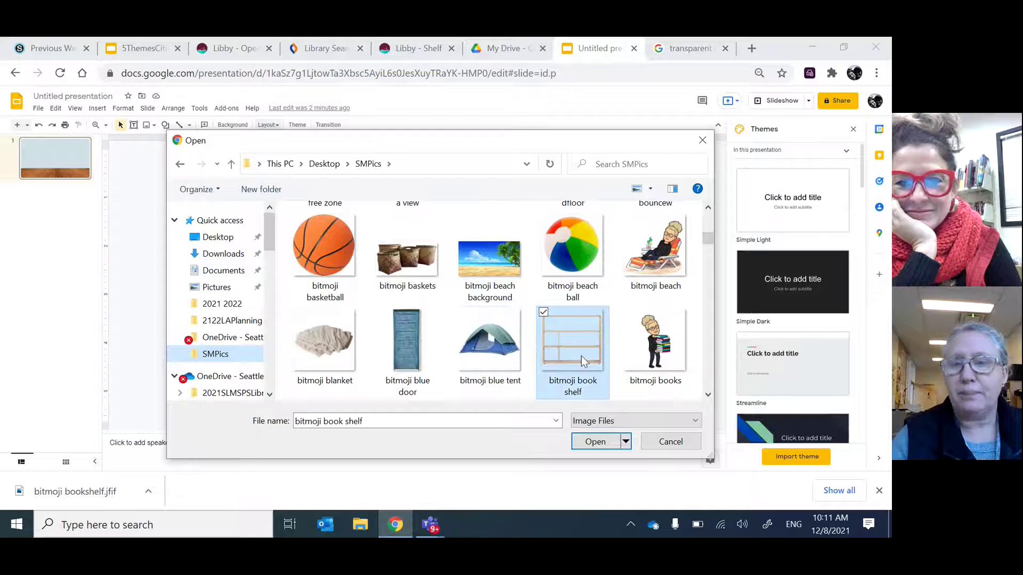
click(603, 443)
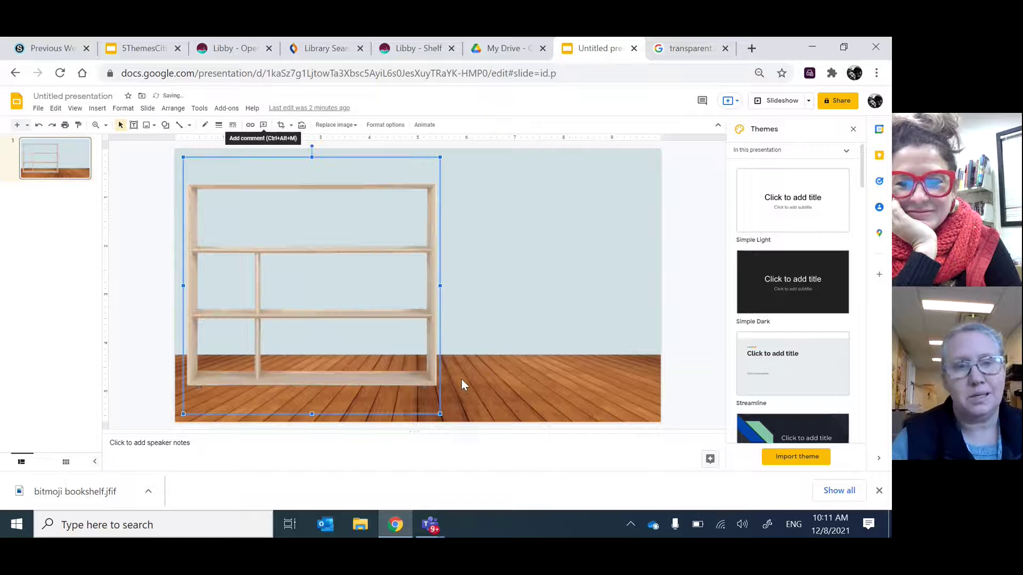
Step: Move the bookshelf image up and slightly right so its base stands near the back edge of the wood floor
drag(399, 310, 402, 291)
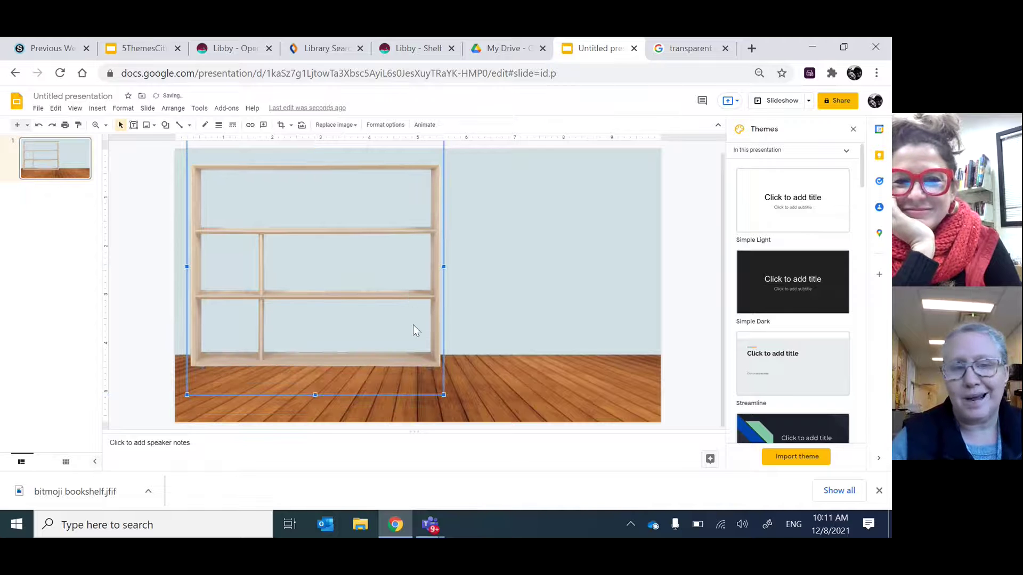
drag(413, 324, 420, 320)
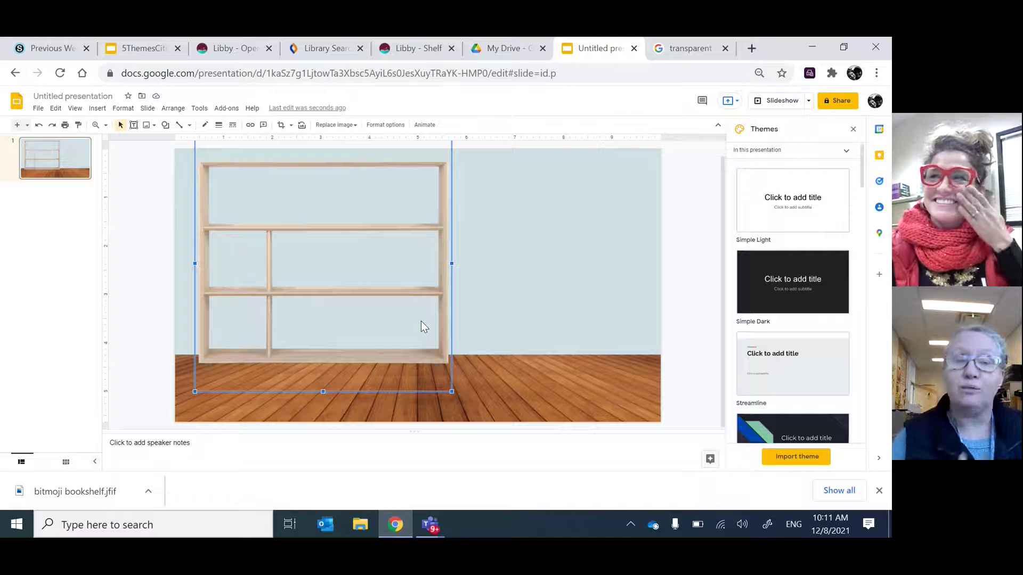
click(246, 48)
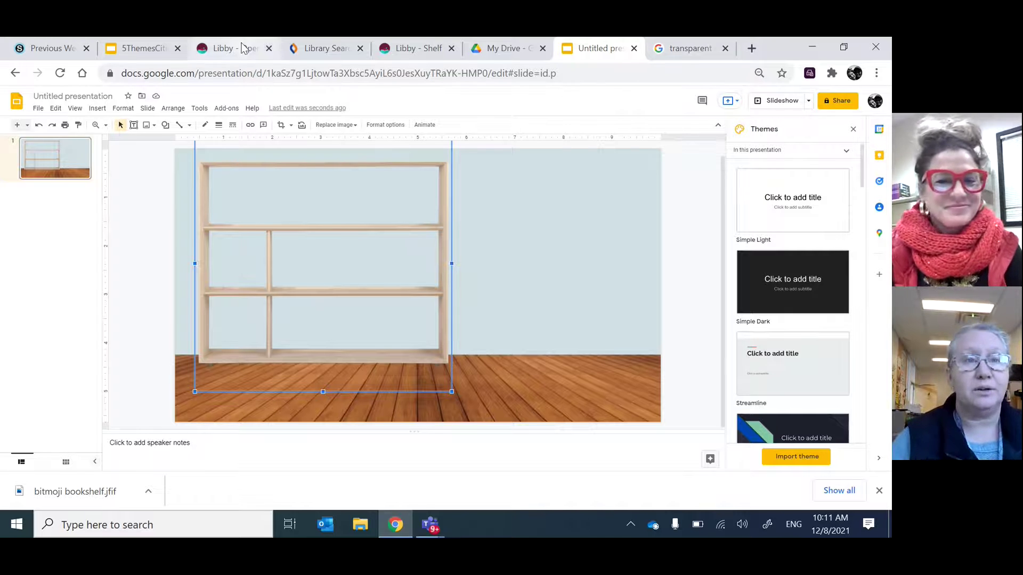
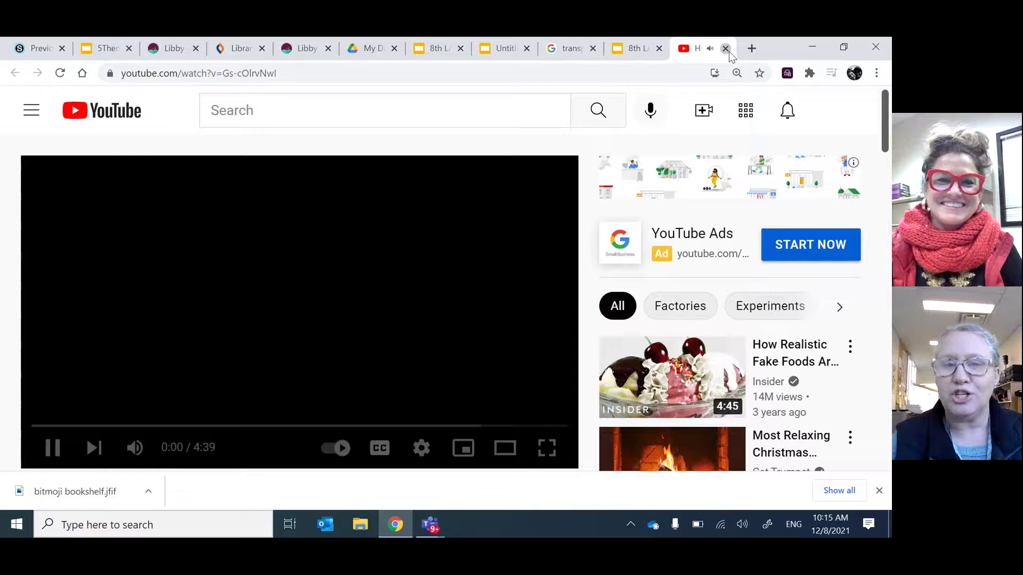
Step: Close the open YouTube video, try the video link on the framed photo above the fireplace, pause it, and return to the slideshow
click(725, 48)
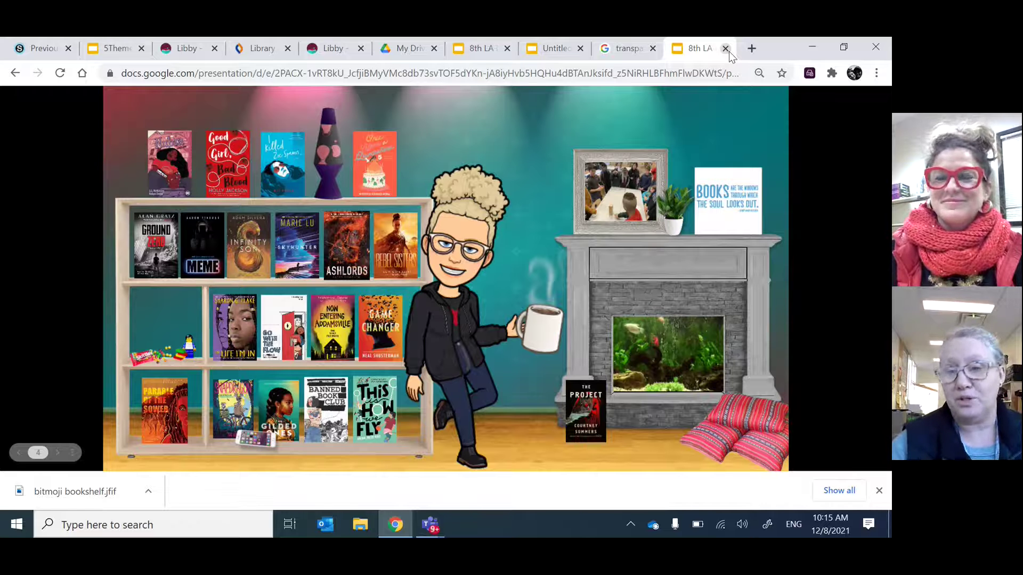
click(626, 203)
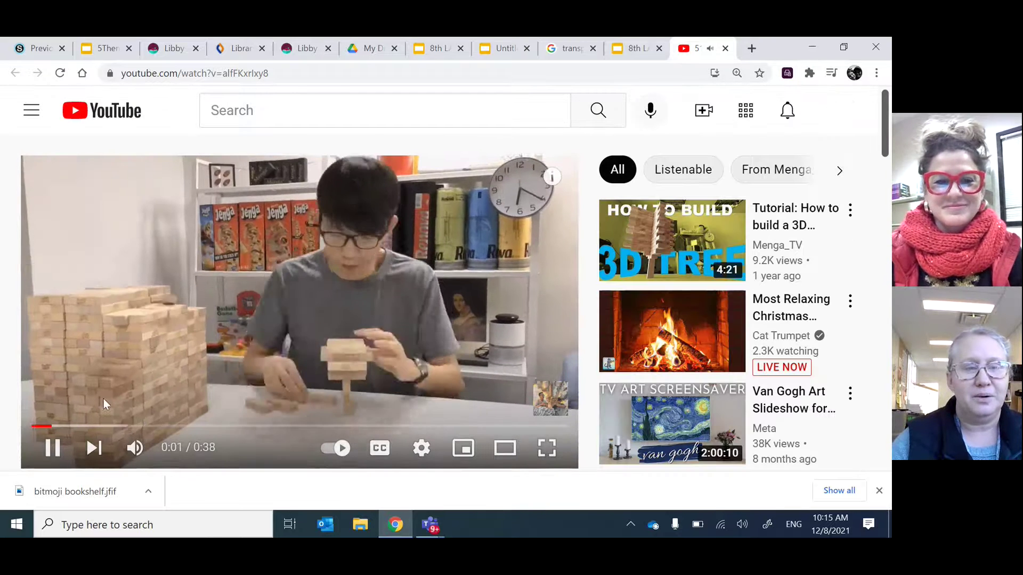
click(52, 449)
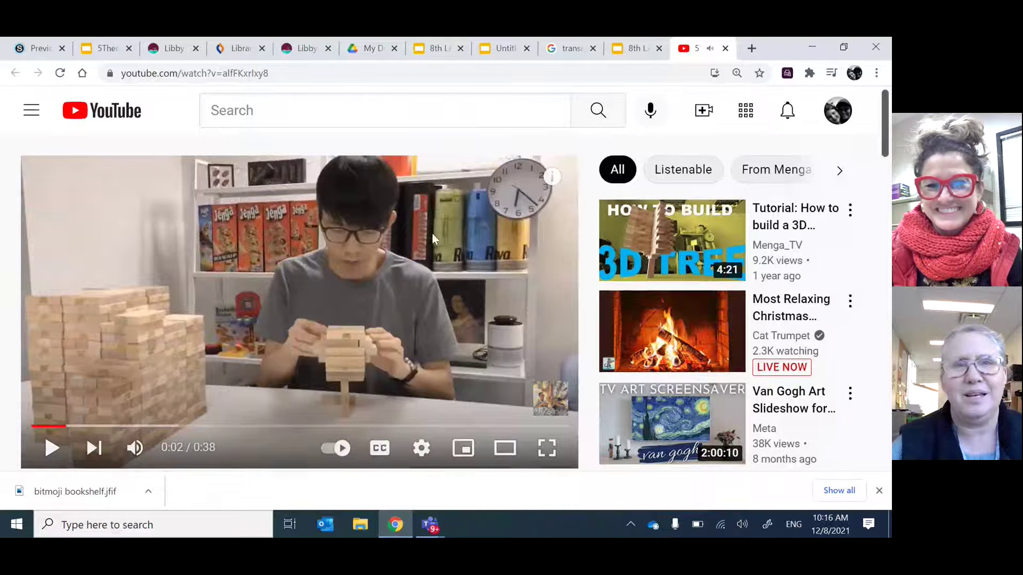
click(725, 48)
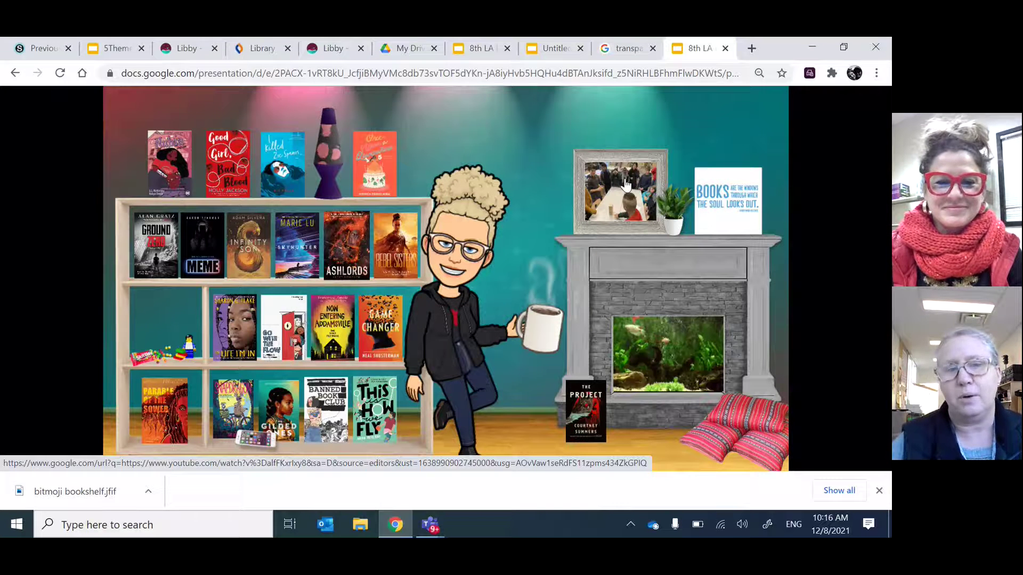
Step: Go to the gallery-wall room, follow the "final 4!" link to the March Book Madness bracket and voting form, and return to the room
click(484, 239)
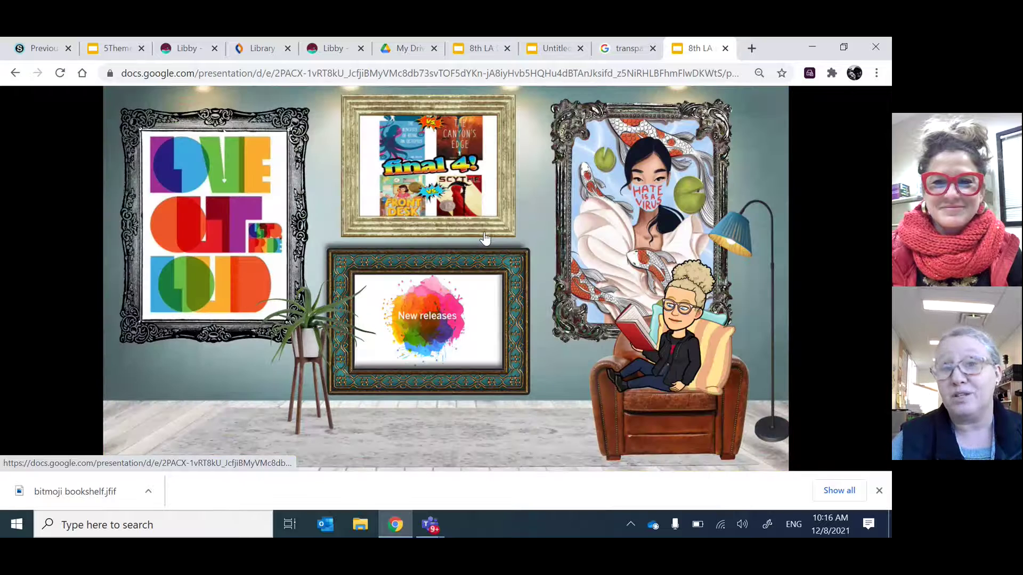
click(448, 169)
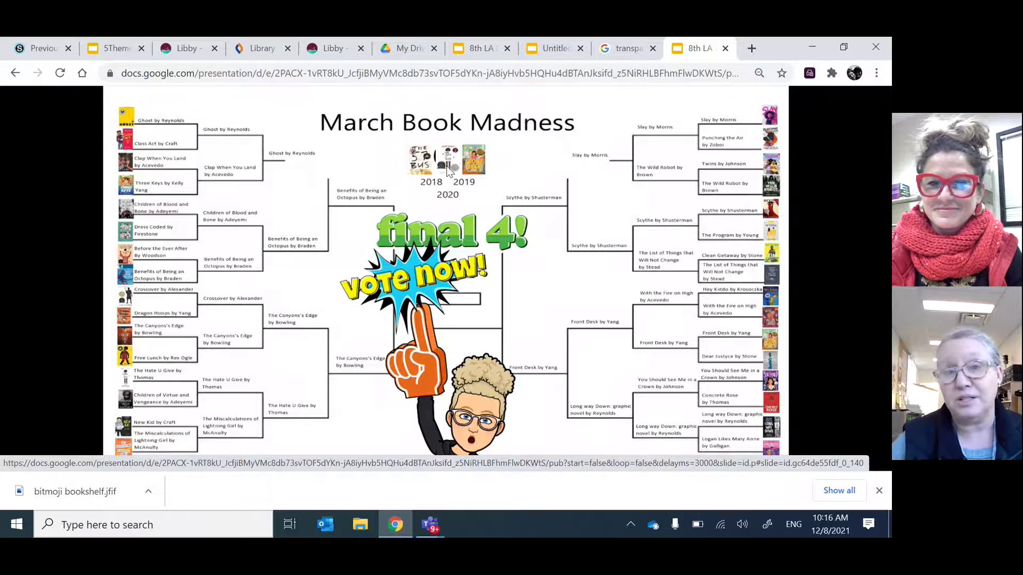
click(425, 282)
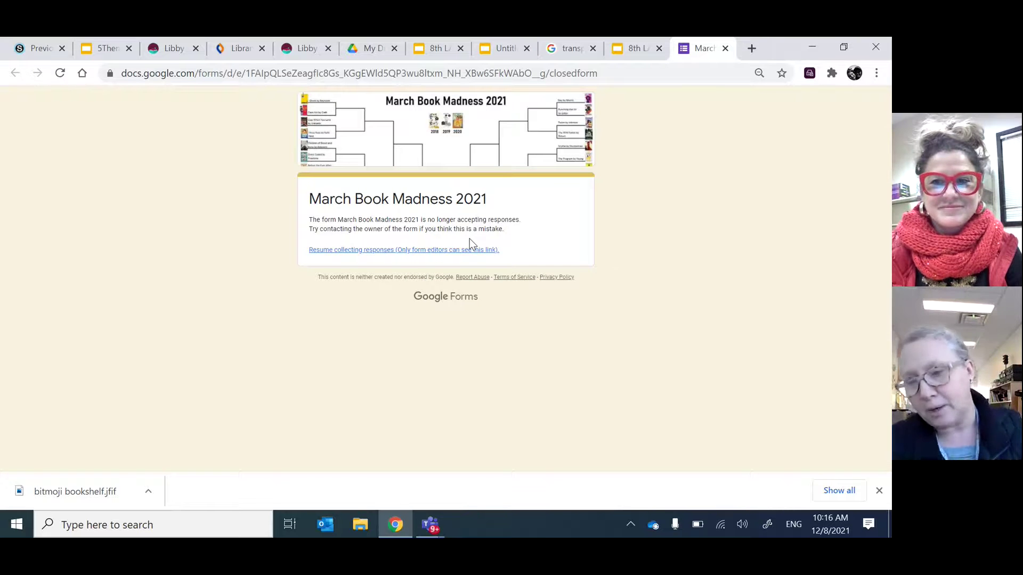
click(638, 53)
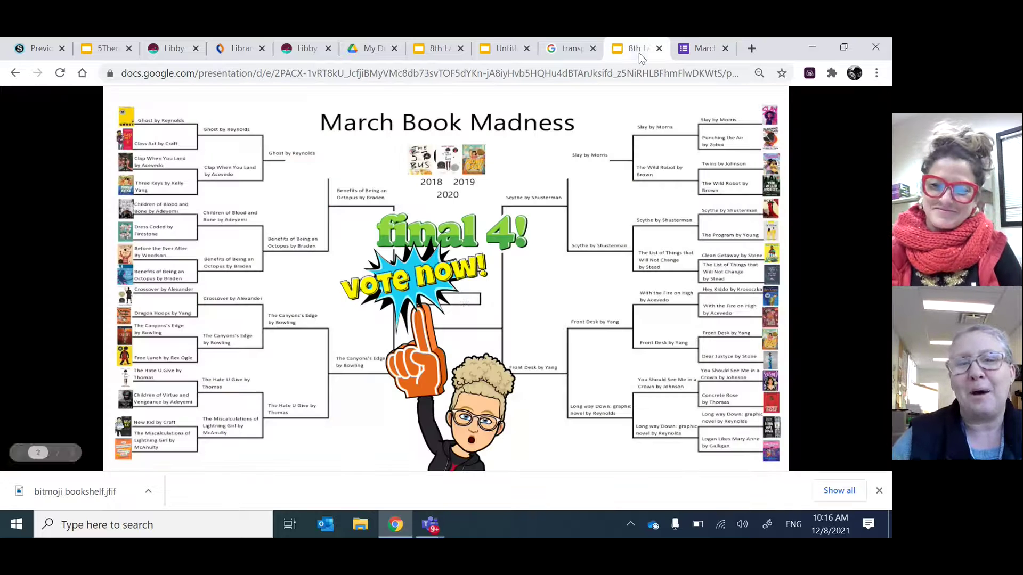
click(472, 410)
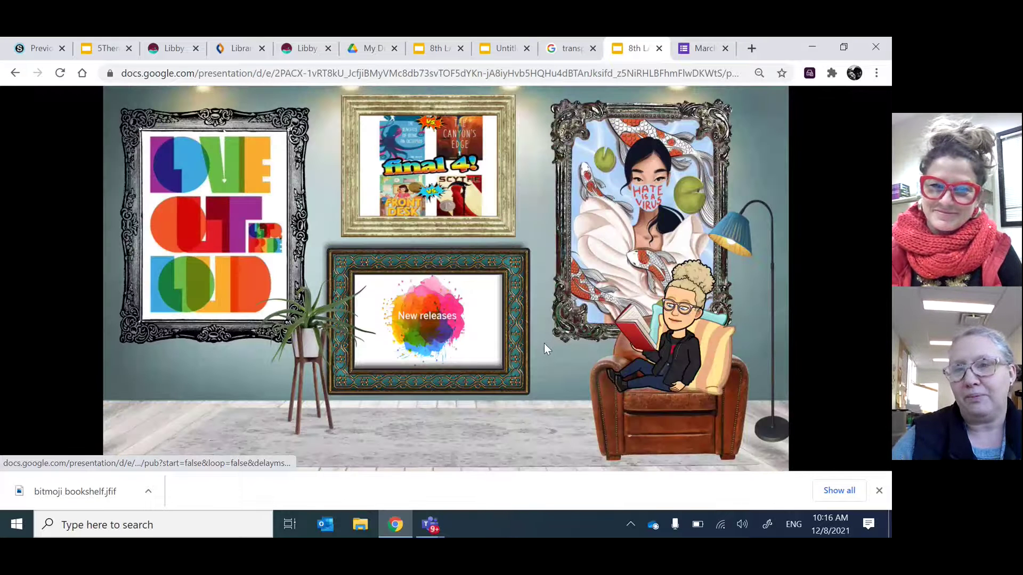
Step: Follow the link on the "Hate is a virus" portrait to its book-display room, and open the bookmarked PNGHut site in its place
click(625, 214)
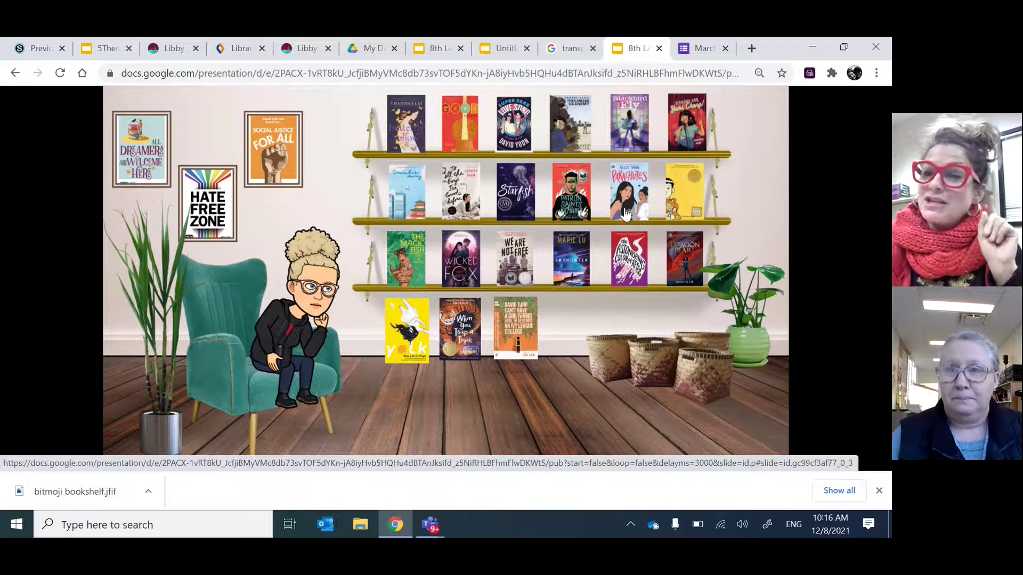
click(876, 73)
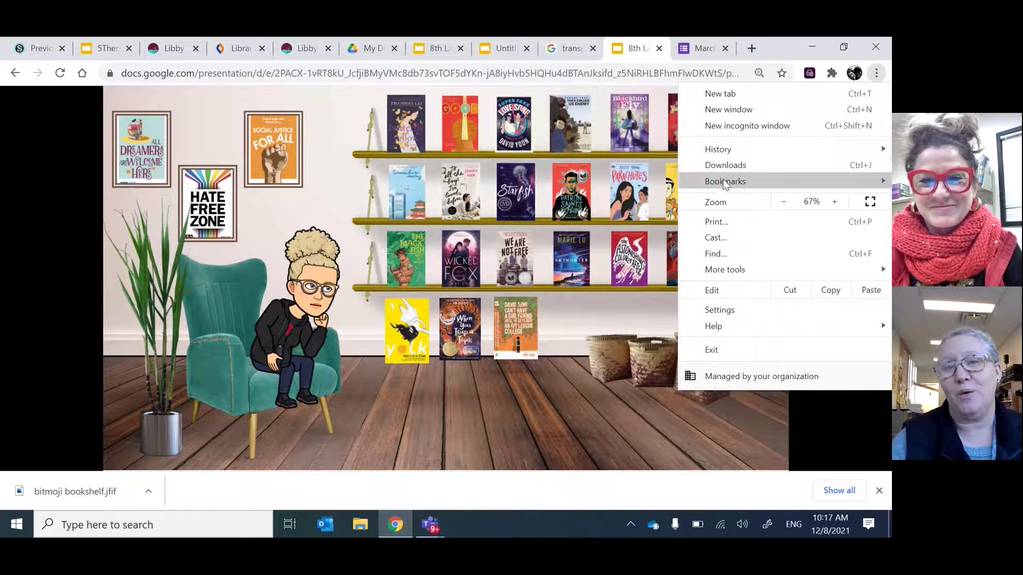
mouse_move(723, 184)
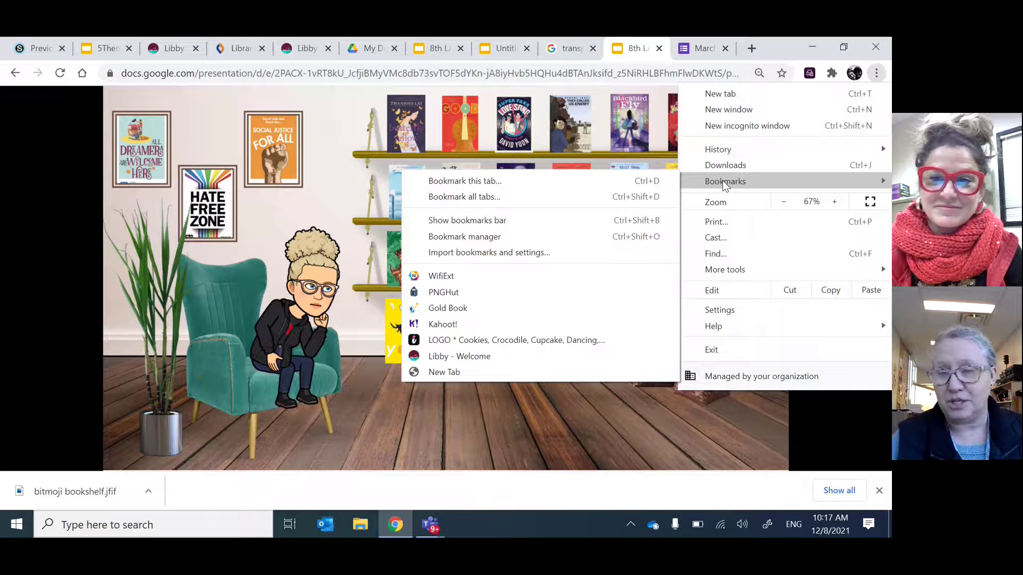
click(503, 291)
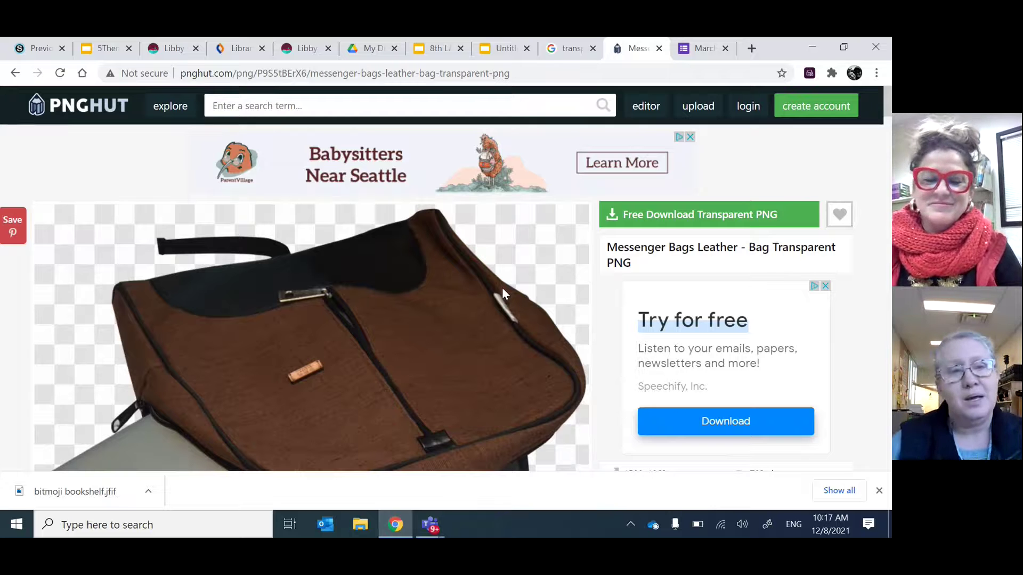
scroll(451, 301, down, 2)
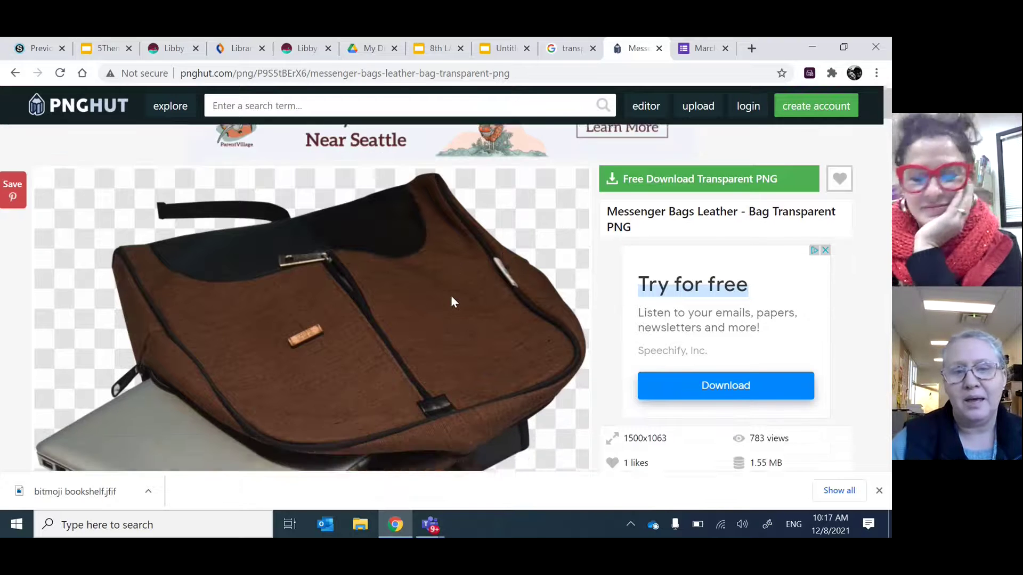
scroll(452, 301, up, 2)
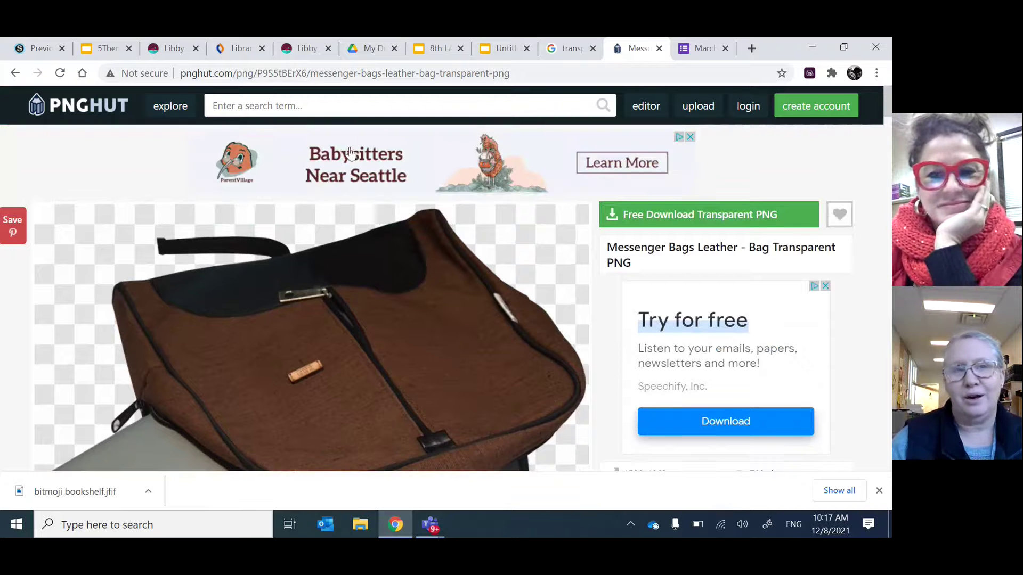
Step: Search PNGHut for "car" and browse the transparent car images
click(345, 100)
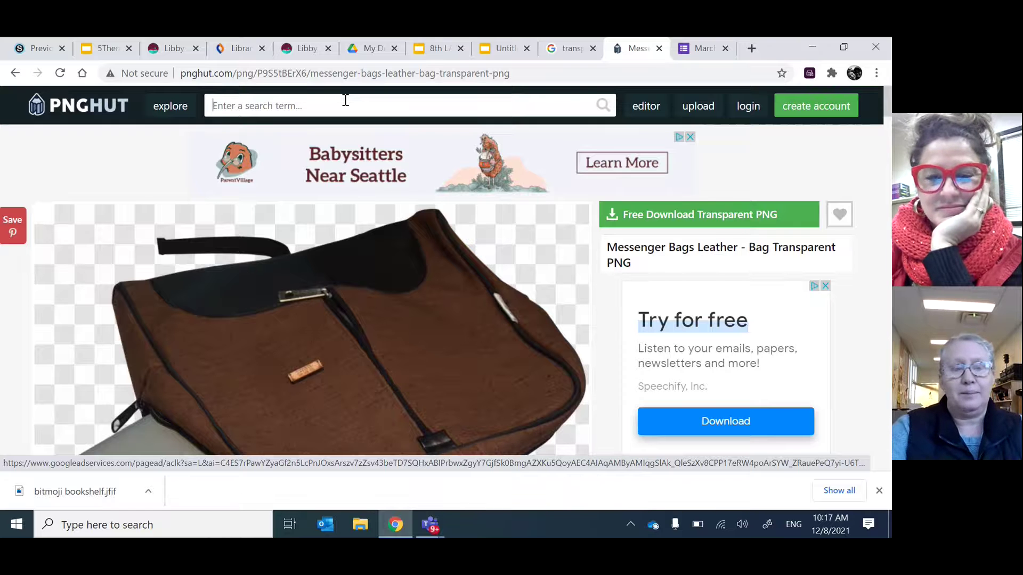
text(car)
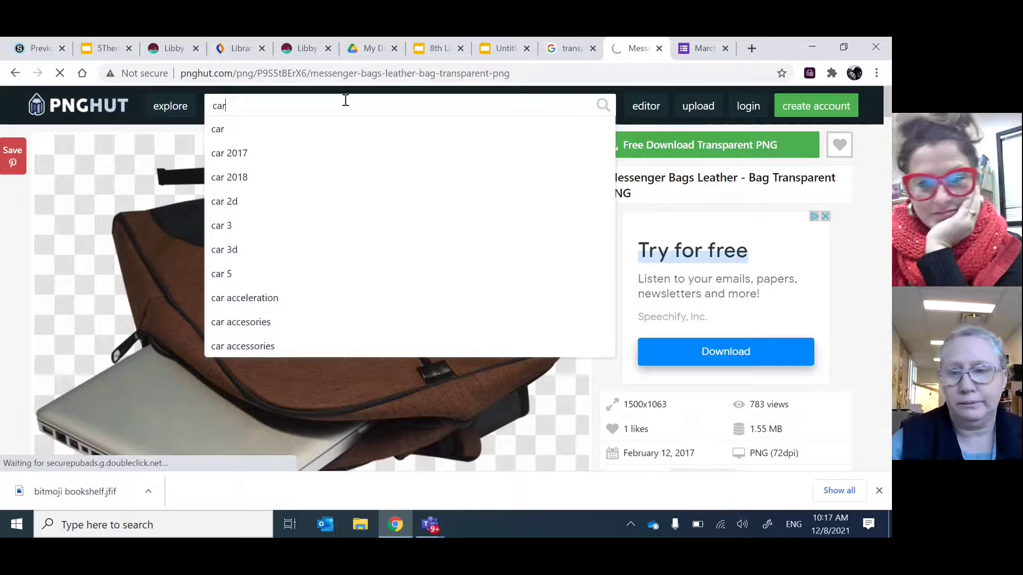
key(Return)
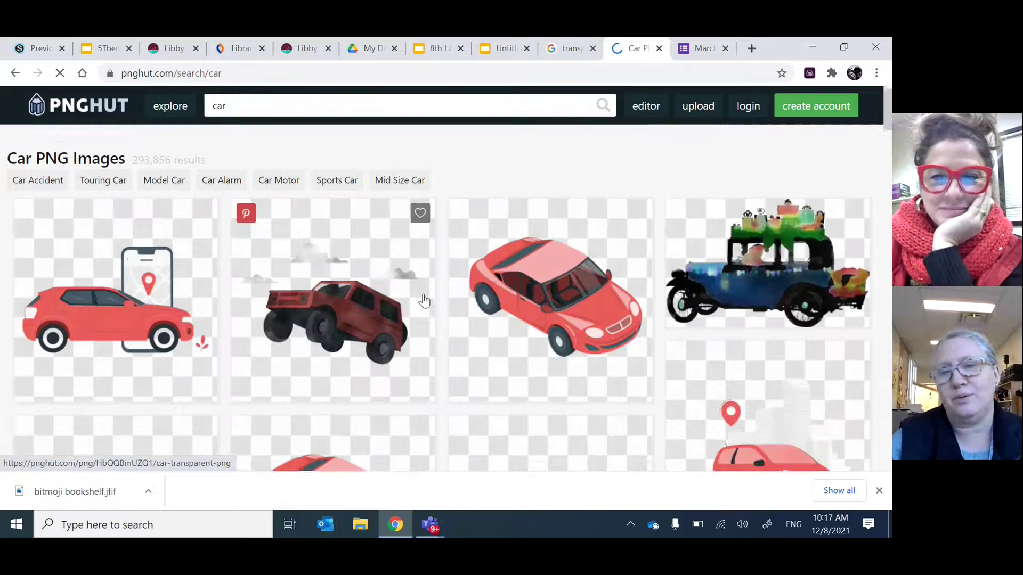
scroll(424, 301, down, 5)
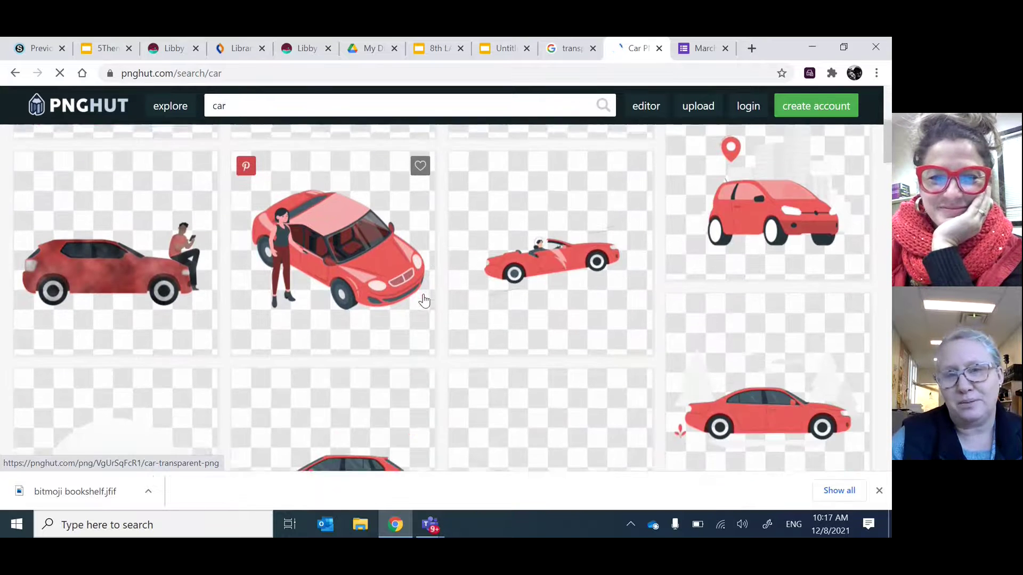
scroll(424, 301, down, 4)
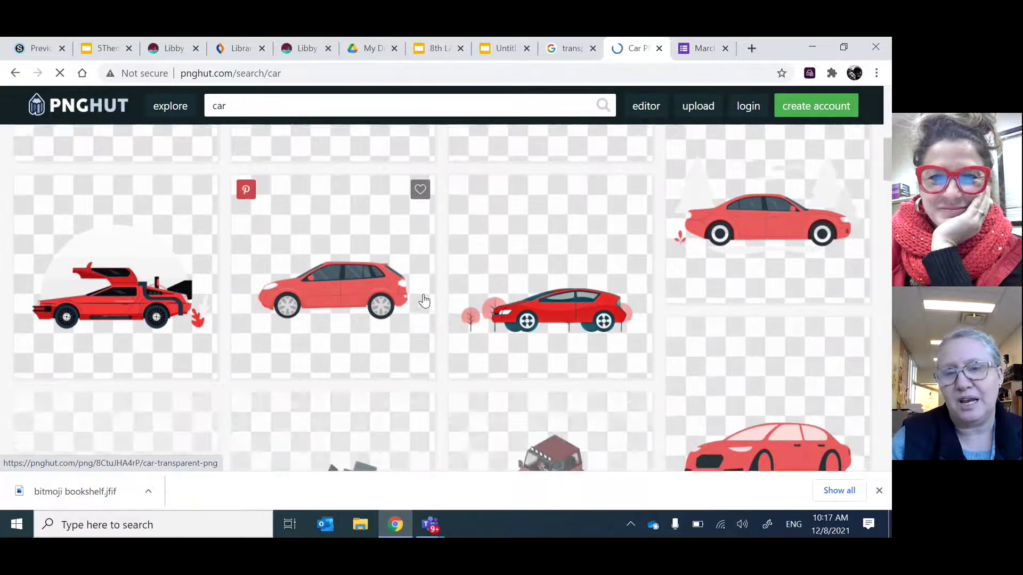
scroll(424, 300, down, 3)
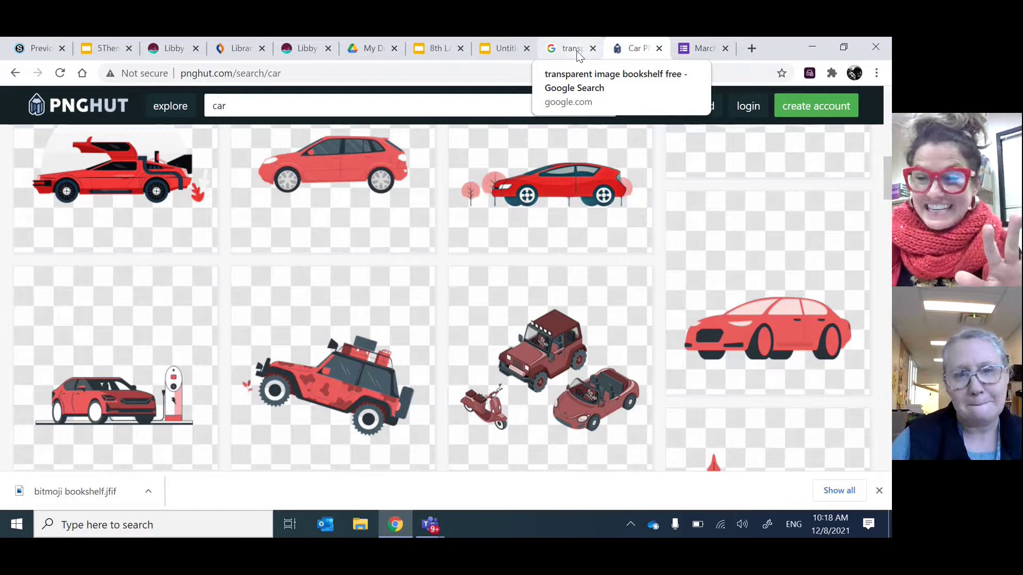
Step: Revisit the untitled bookshelf presentation, and close the Publish to the web dialog in the 8th LA presentation
click(501, 48)
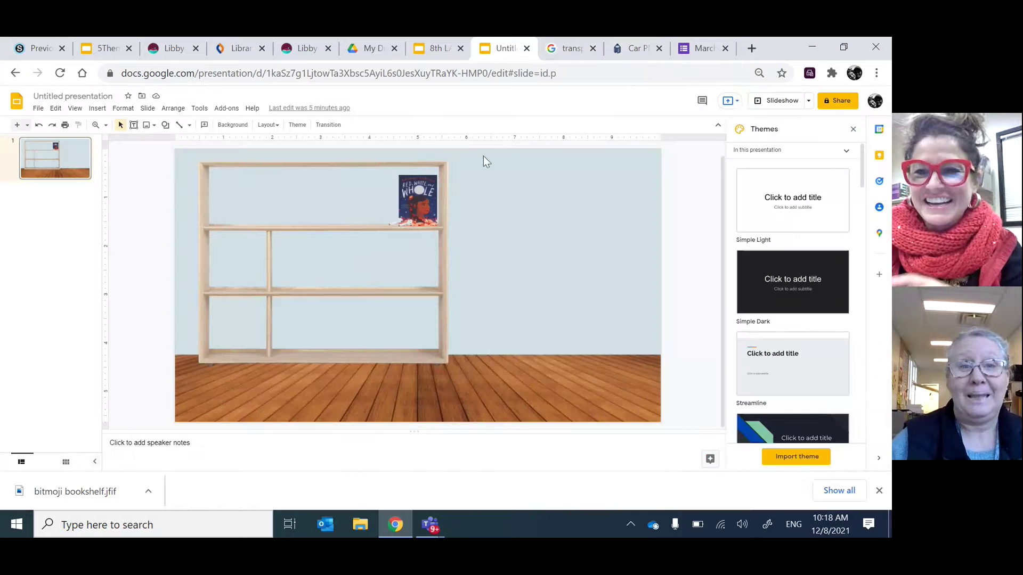
click(442, 55)
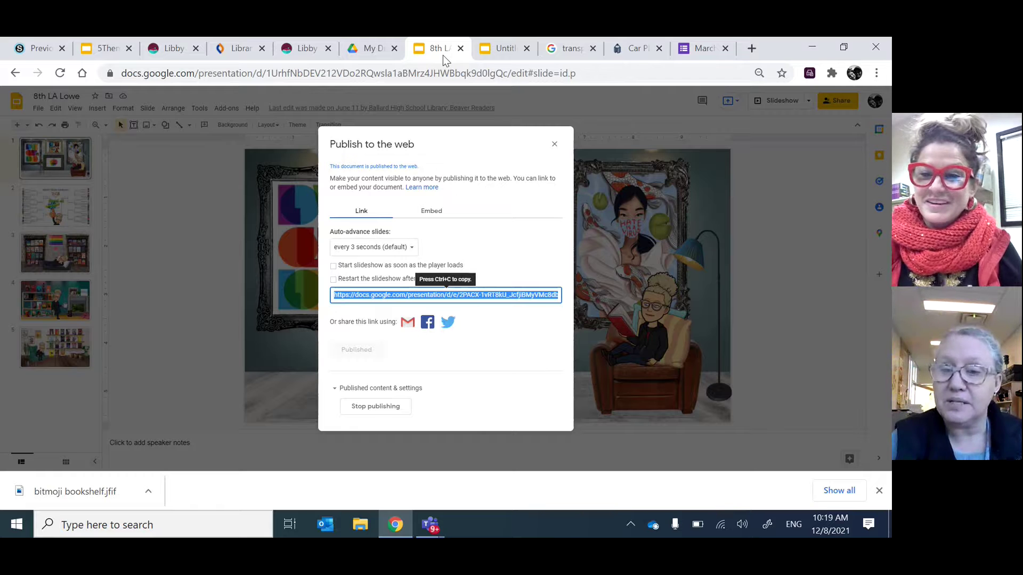
click(554, 148)
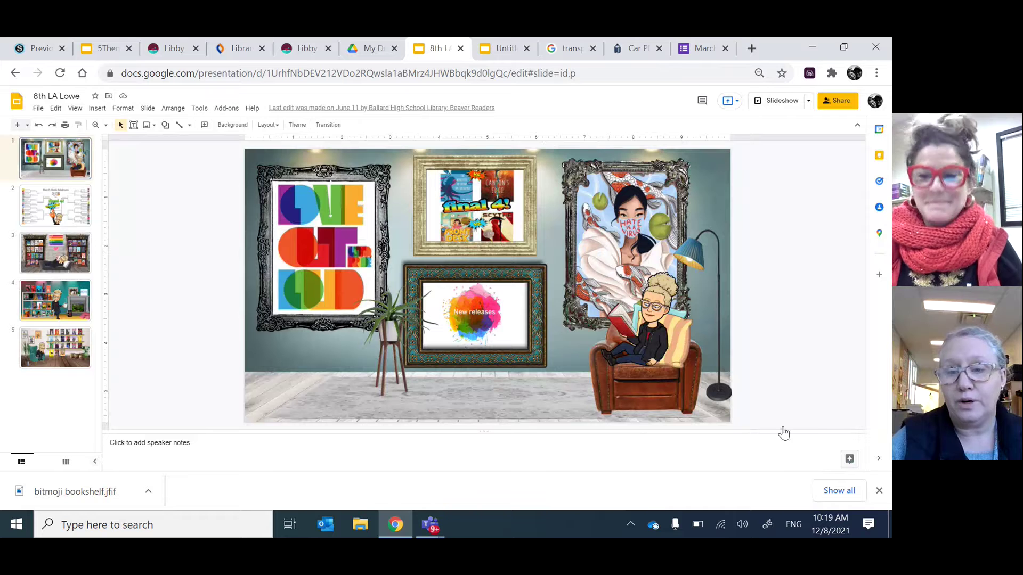